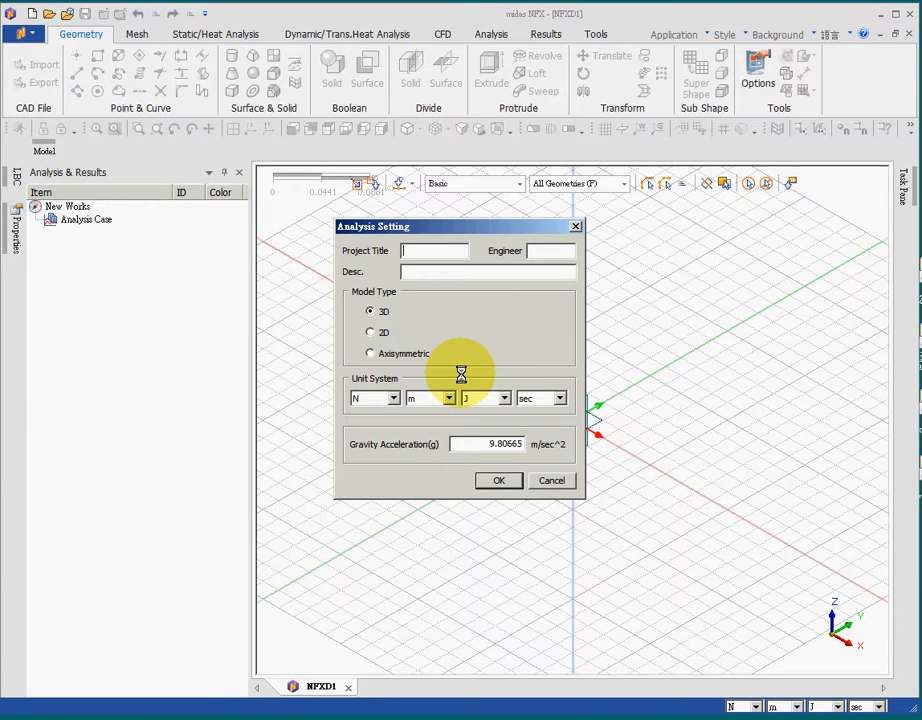
Step: Accept a 3D analysis in N, m, J and sec units and import the Parasolid file 010.x_t
{"action": "left_click", "coordinate": [498, 480]}
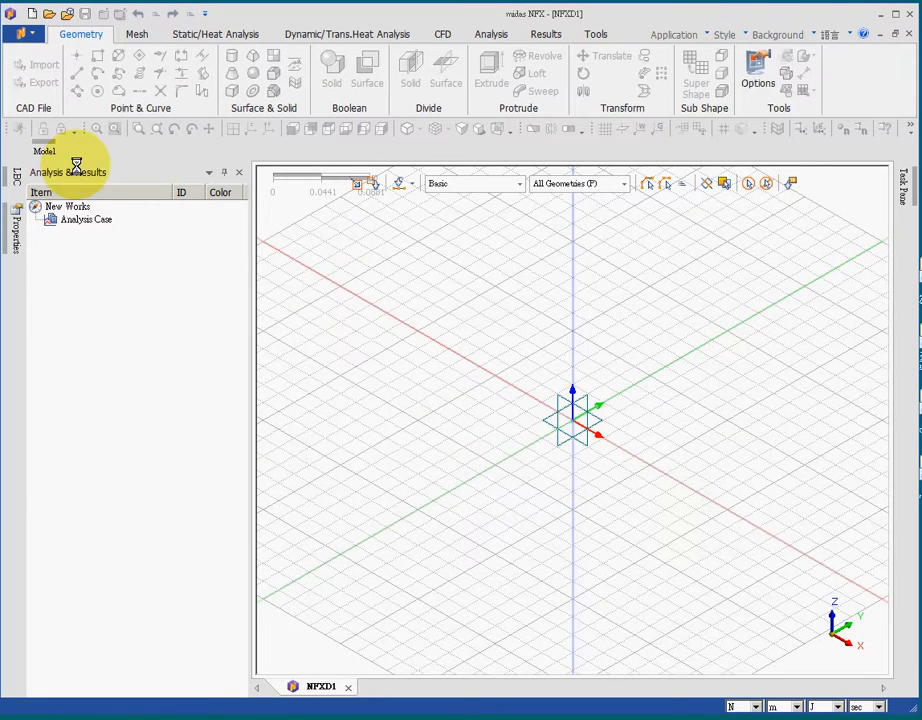
{"action": "left_click", "coordinate": [40, 63]}
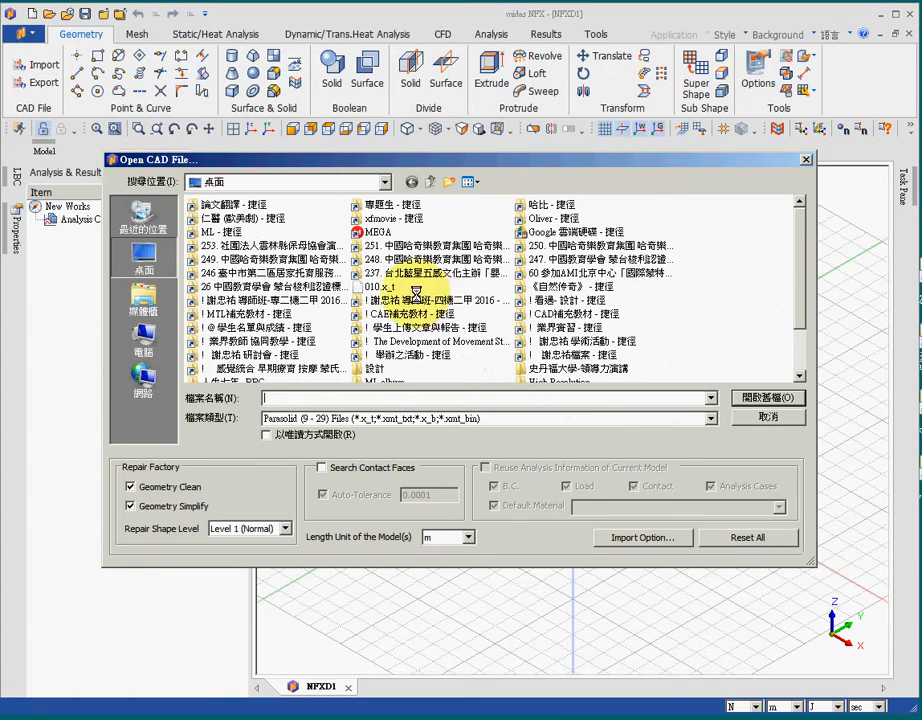
{"action": "left_click", "coordinate": [757, 398]}
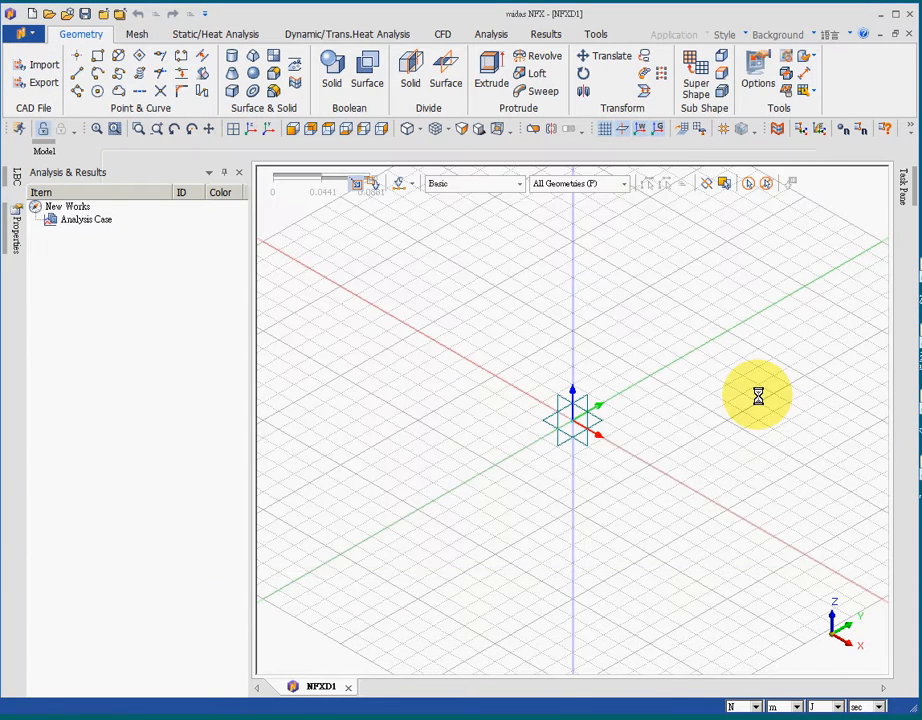
Step: Create a Solid (CFD) material from the TUNGSTEN library entry
{"action": "left_click", "coordinate": [137, 34]}
{"action": "left_click", "coordinate": [25, 68]}
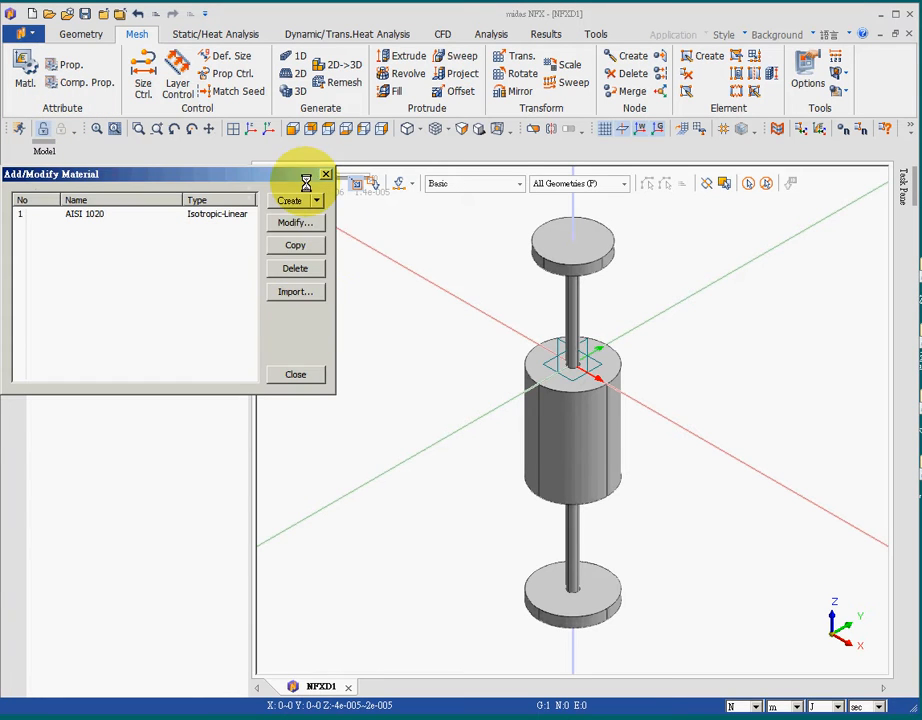
{"action": "left_click", "coordinate": [318, 203]}
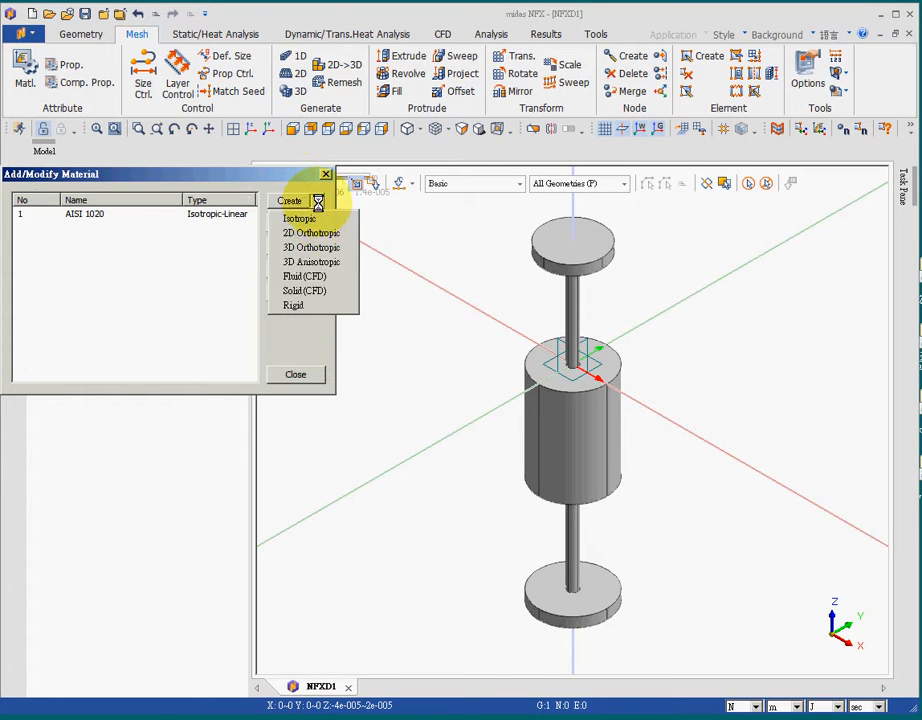
{"action": "left_click", "coordinate": [318, 297]}
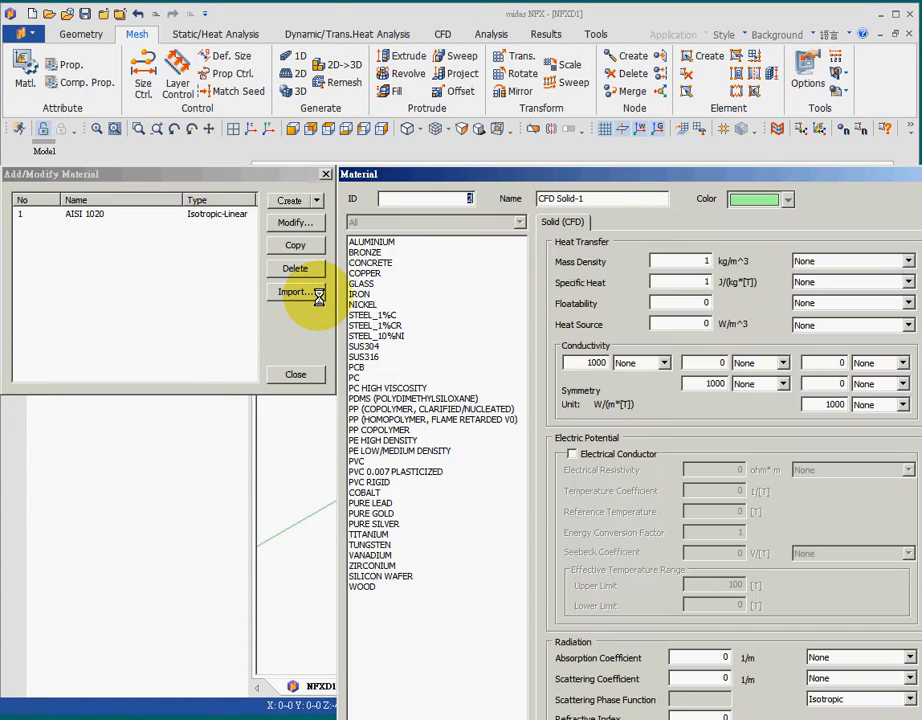
{"action": "left_click", "coordinate": [370, 545]}
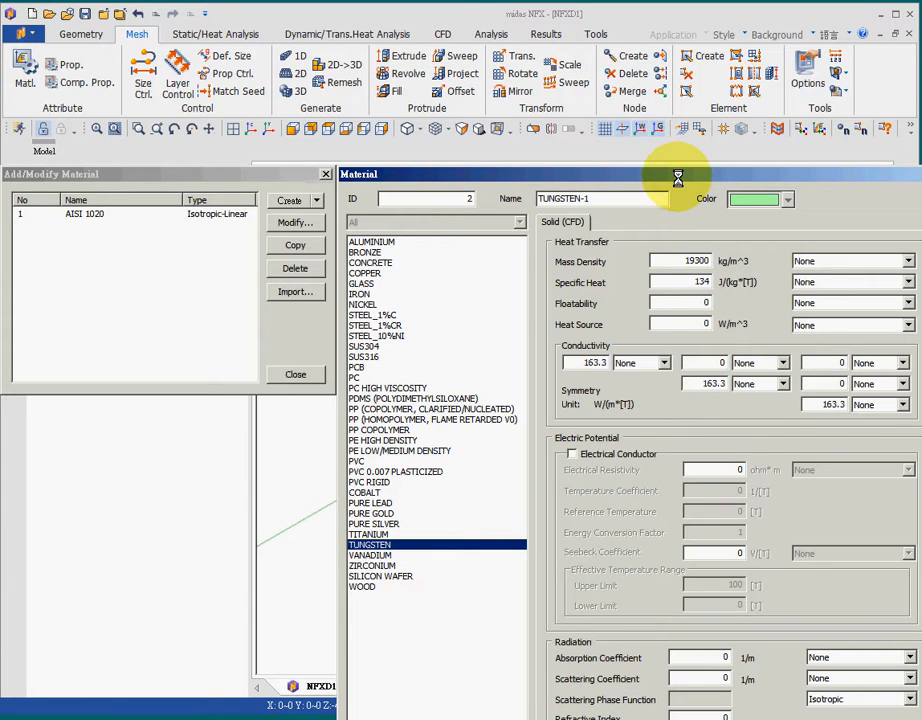
{"action": "left_click_drag", "start_coordinate": [677, 178], "coordinate": [517, 44]}
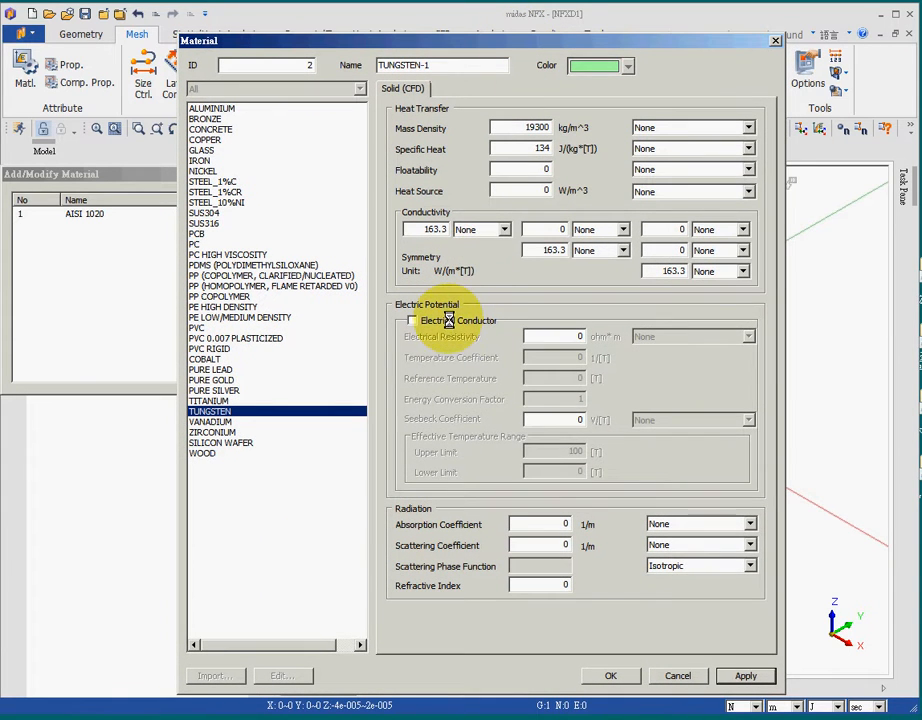
Step: Enable Electrical Conductor for the tungsten material and set its electrical resistivity to 5.65e-8 ohm·m, taken from the metals table in Word
{"action": "left_click", "coordinate": [449, 320]}
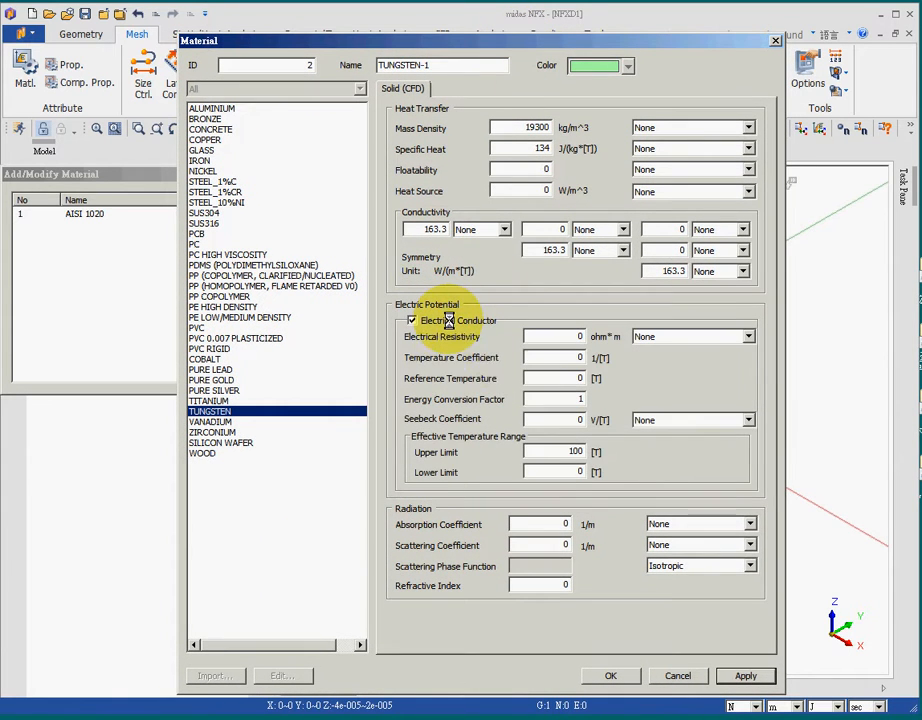
{"action": "double_click", "coordinate": [580, 337]}
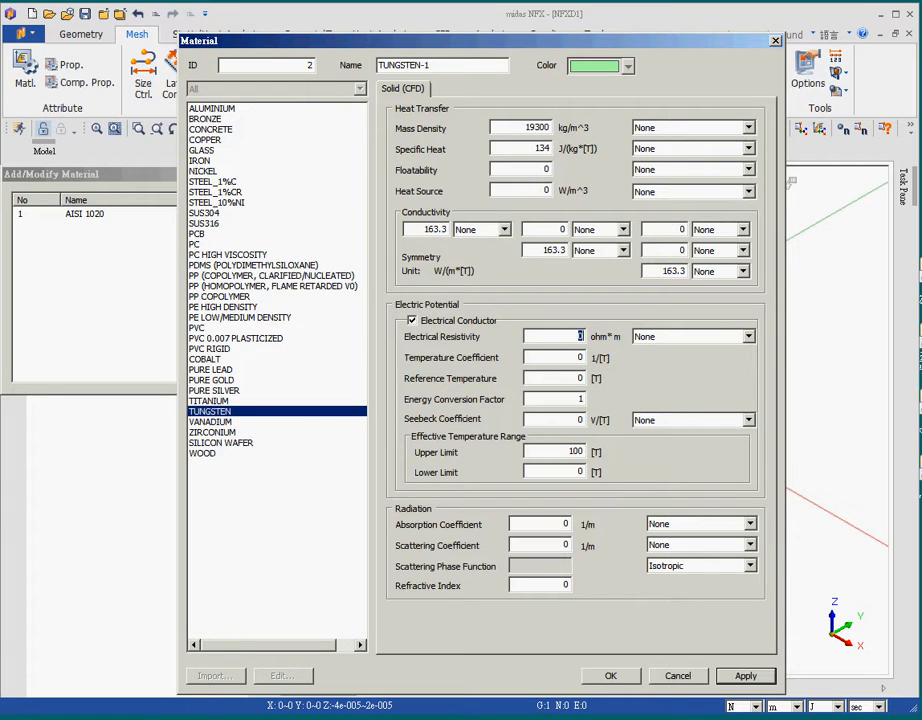
{"action": "key", "text": "alt+Tab"}
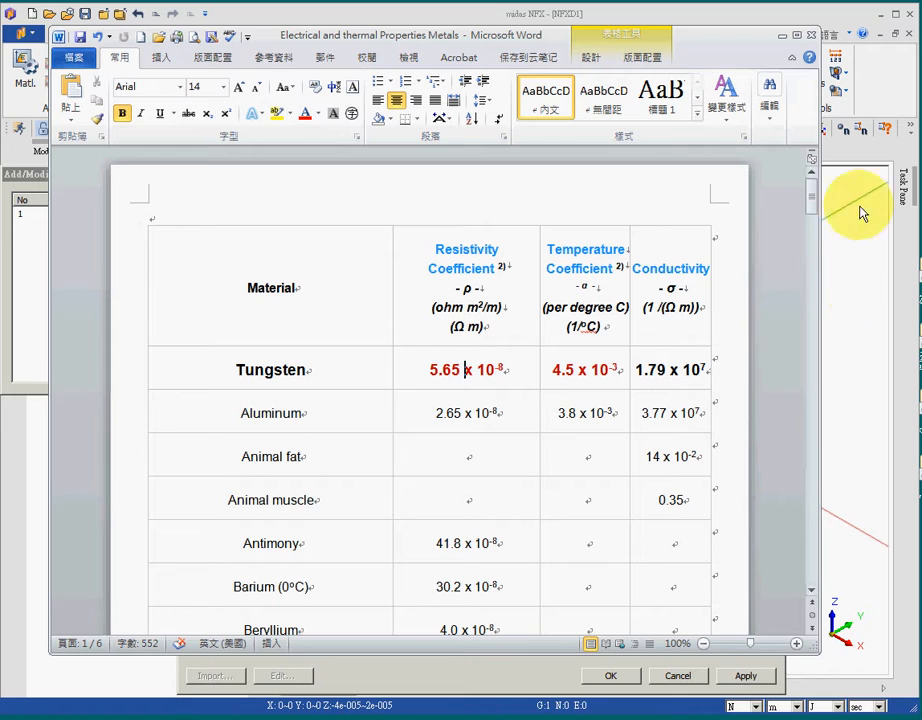
{"action": "key", "text": "alt+Tab"}
{"action": "type", "text": "5.6"}
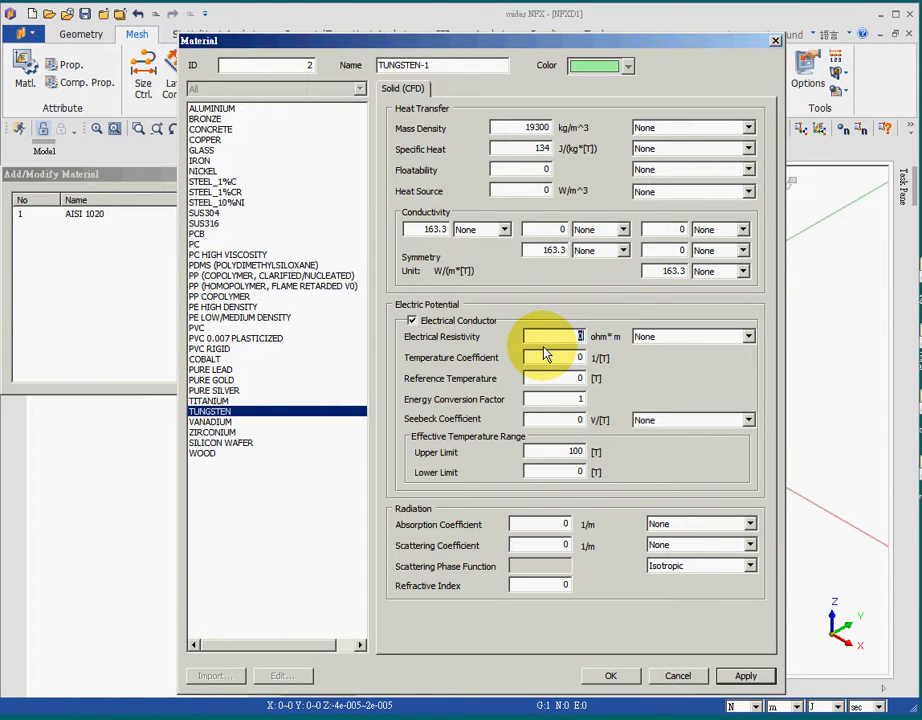
{"action": "type", "text": "5e-8"}
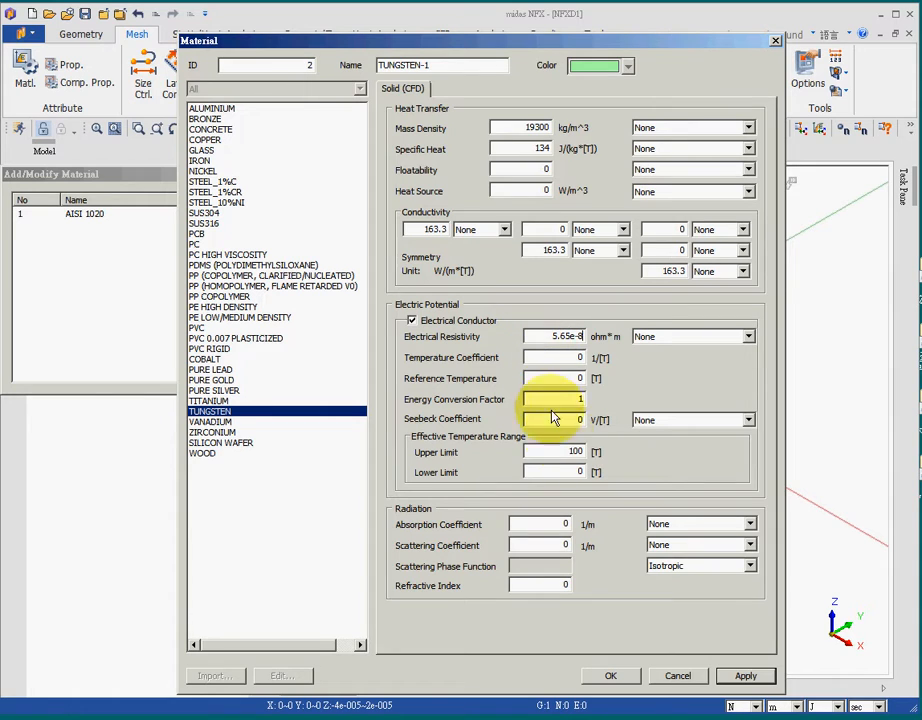
Step: Set the temperature coefficient to 4.5e-3 from the Word table and the reference temperature to 20, and save the tungsten material
{"action": "key", "text": "Tab"}
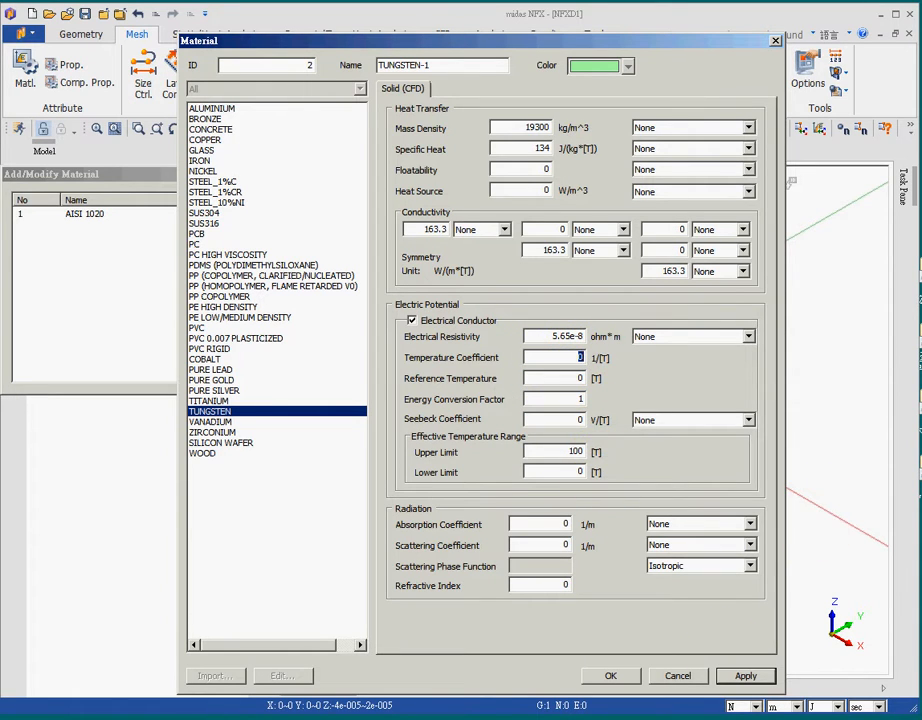
{"action": "key", "text": "alt+Tab"}
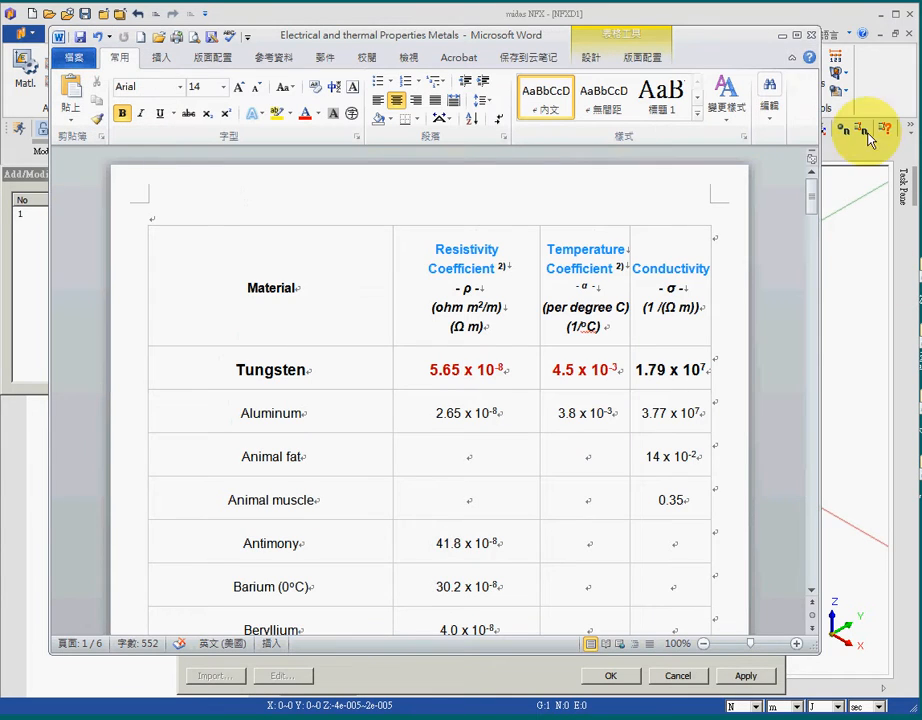
{"action": "left_click", "coordinate": [781, 36]}
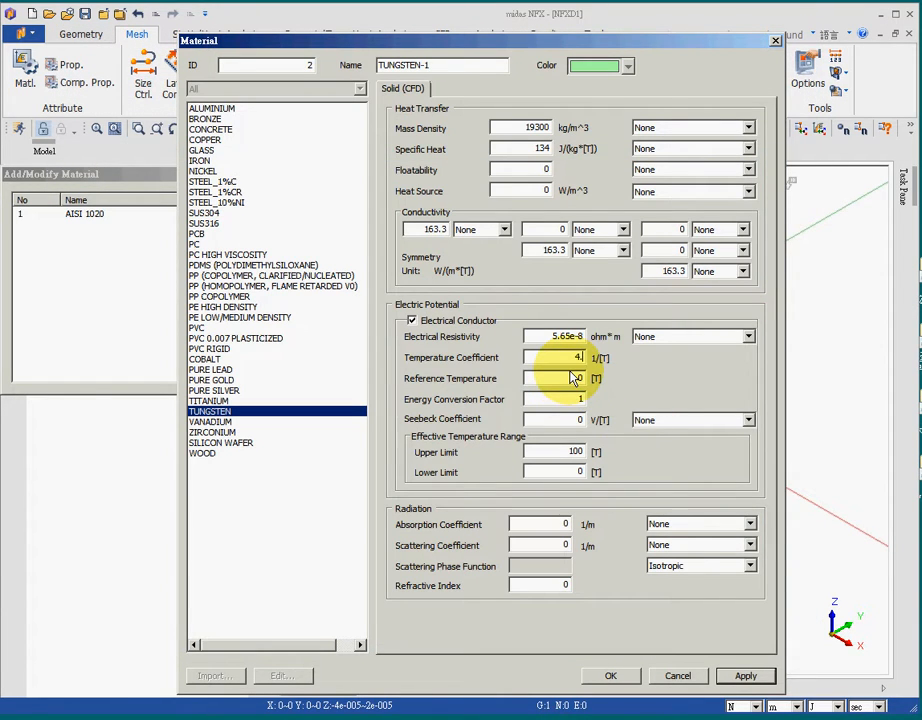
{"action": "type", "text": "4.5e-3"}
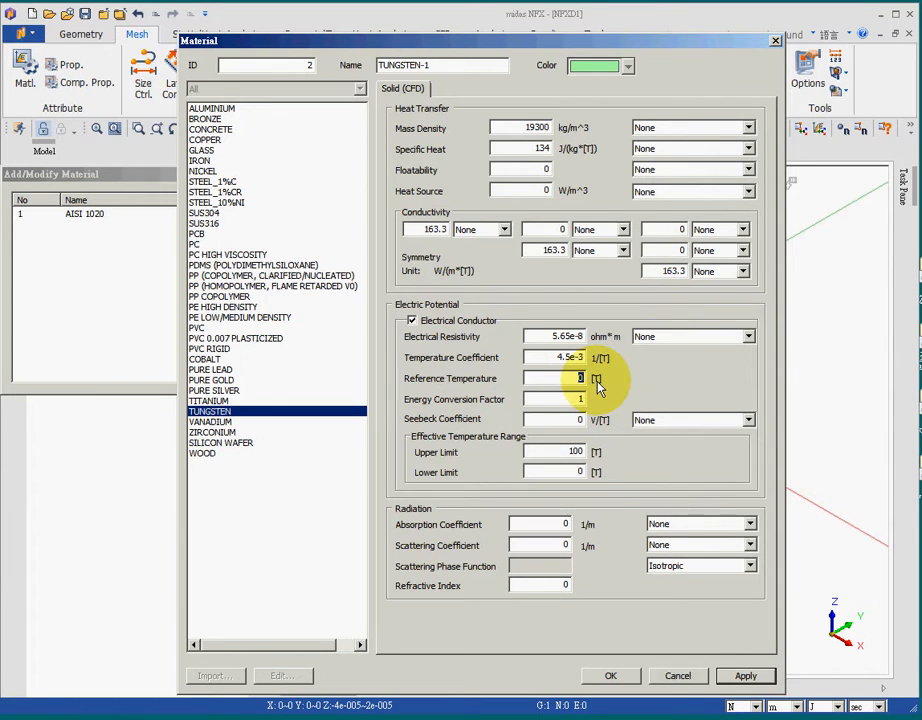
{"action": "type", "text": "20"}
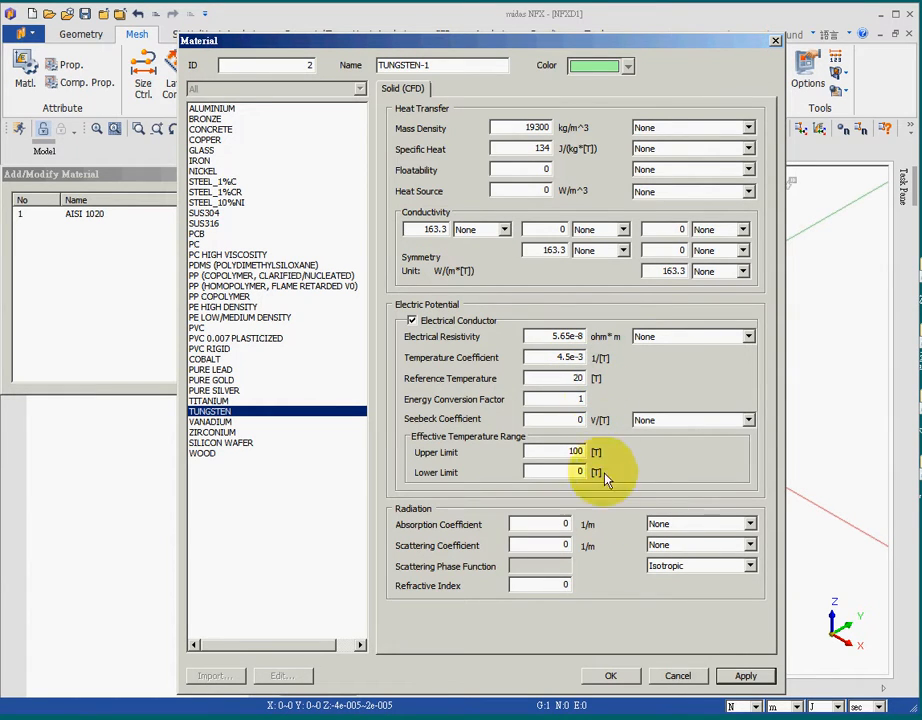
{"action": "left_click", "coordinate": [611, 676]}
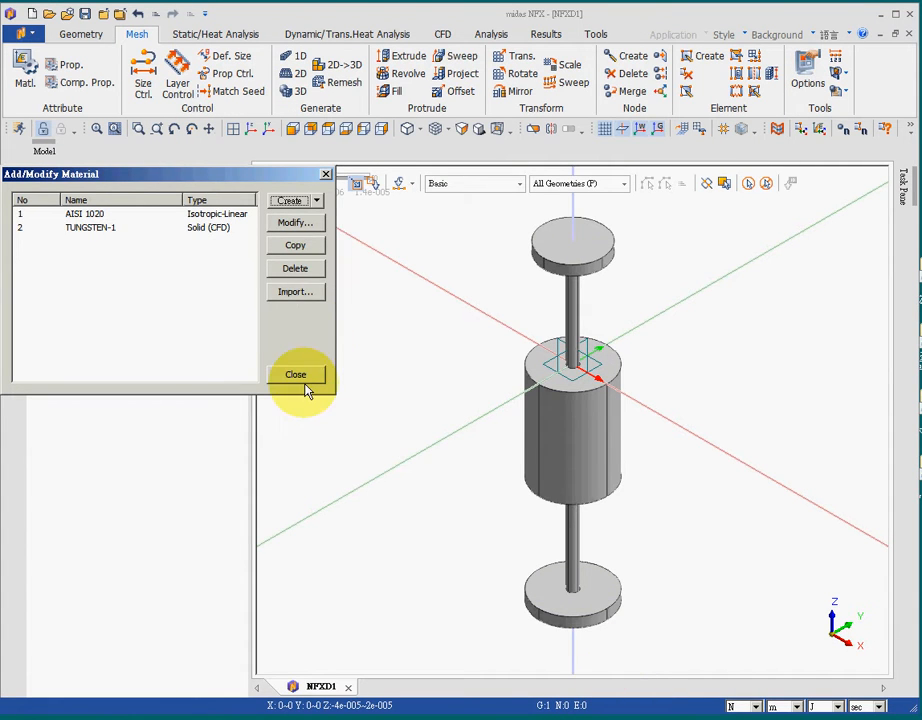
{"action": "left_click", "coordinate": [295, 377]}
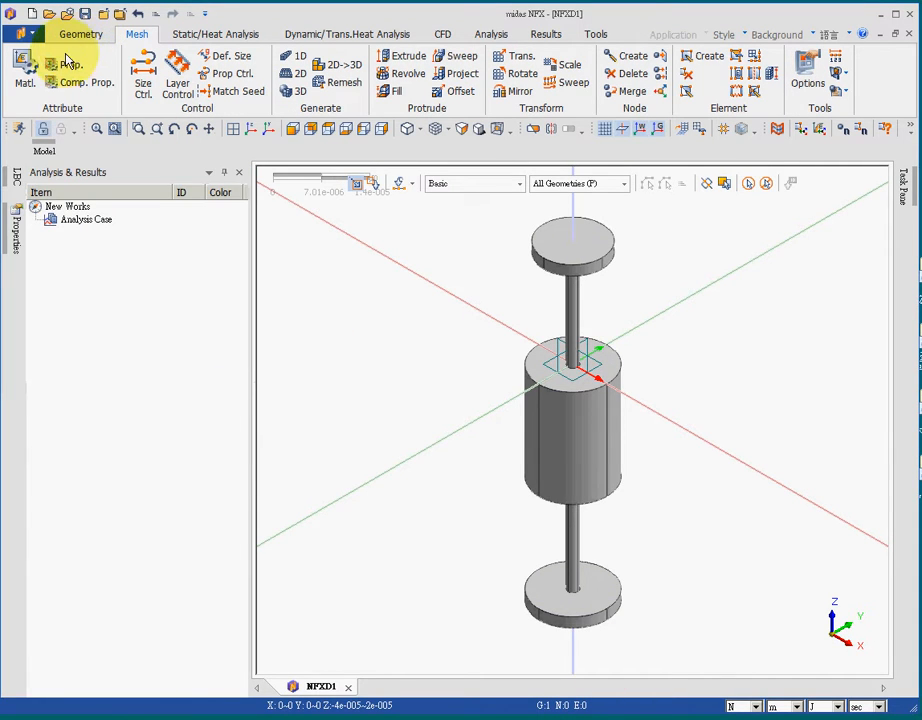
Step: Create a CFD 3D property that uses the TUNGSTEN-1 material
{"action": "left_click", "coordinate": [68, 66]}
{"action": "left_click", "coordinate": [316, 199]}
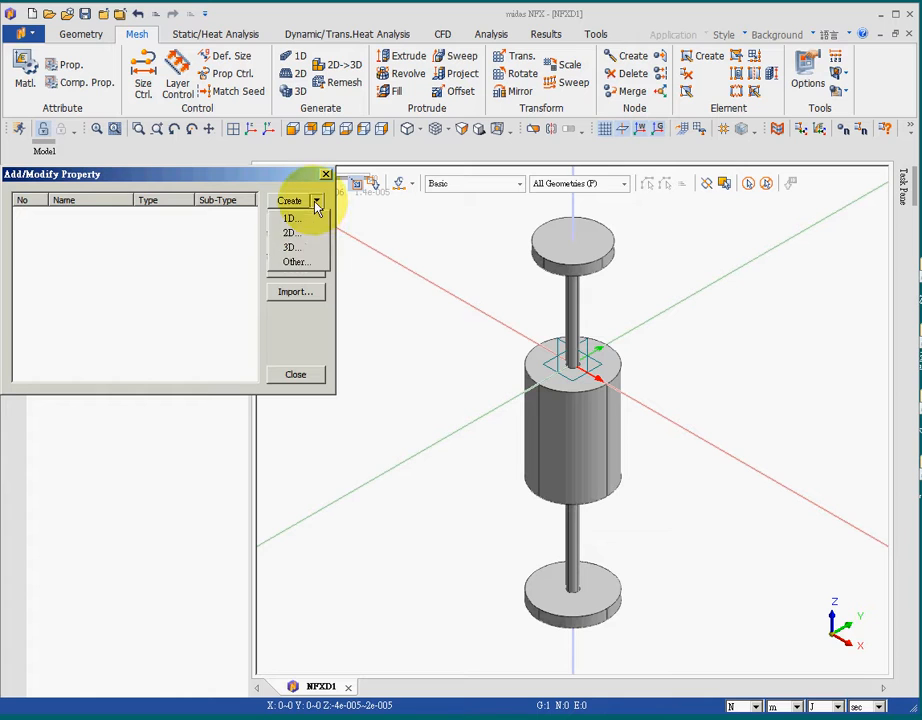
{"action": "left_click", "coordinate": [292, 247]}
{"action": "left_click", "coordinate": [472, 200]}
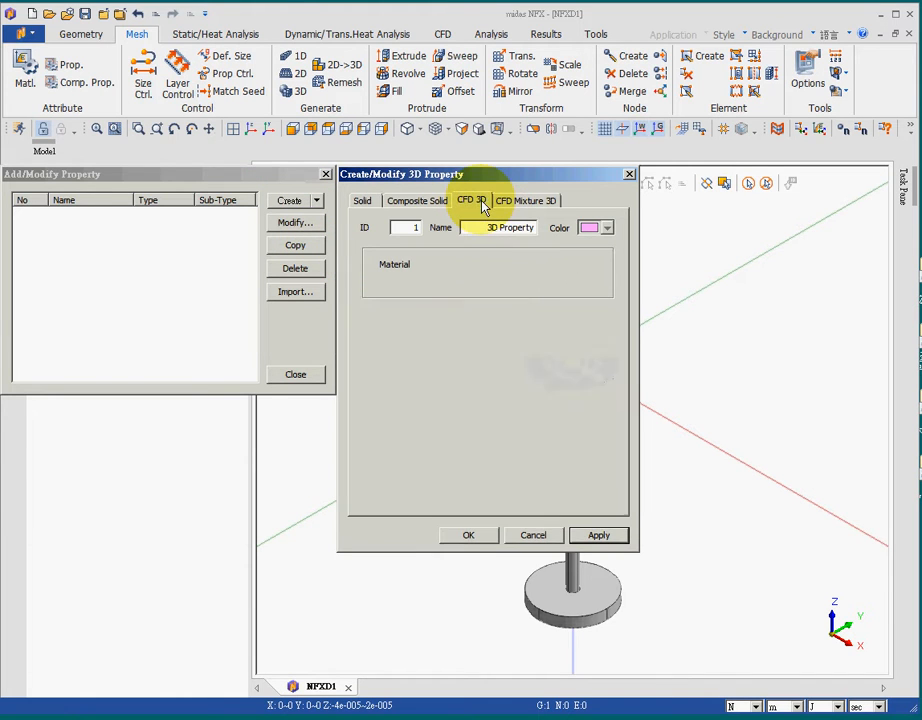
{"action": "left_click", "coordinate": [468, 535]}
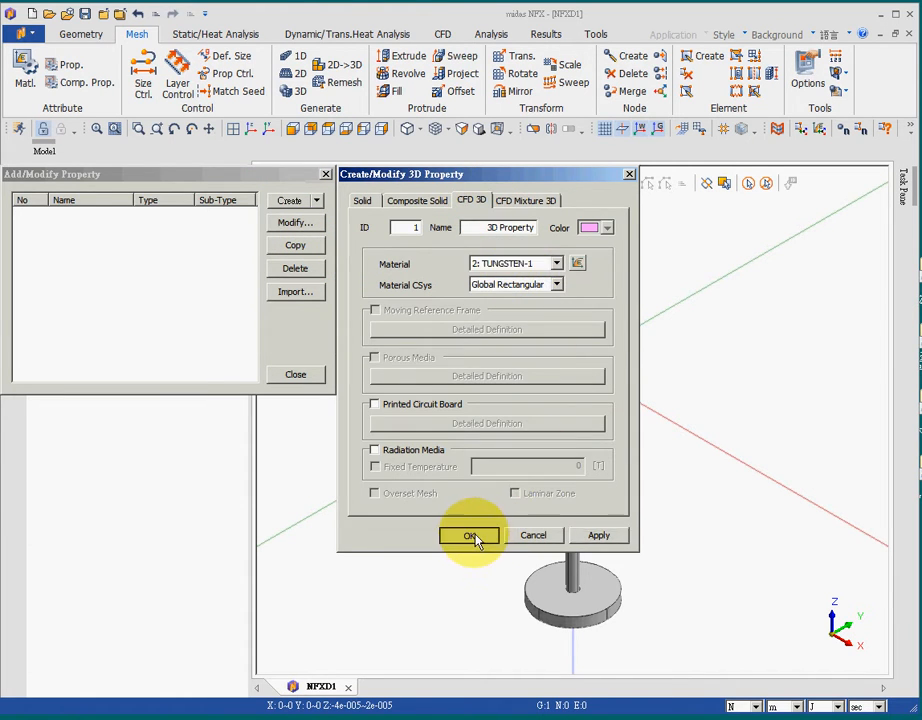
{"action": "left_click", "coordinate": [296, 377]}
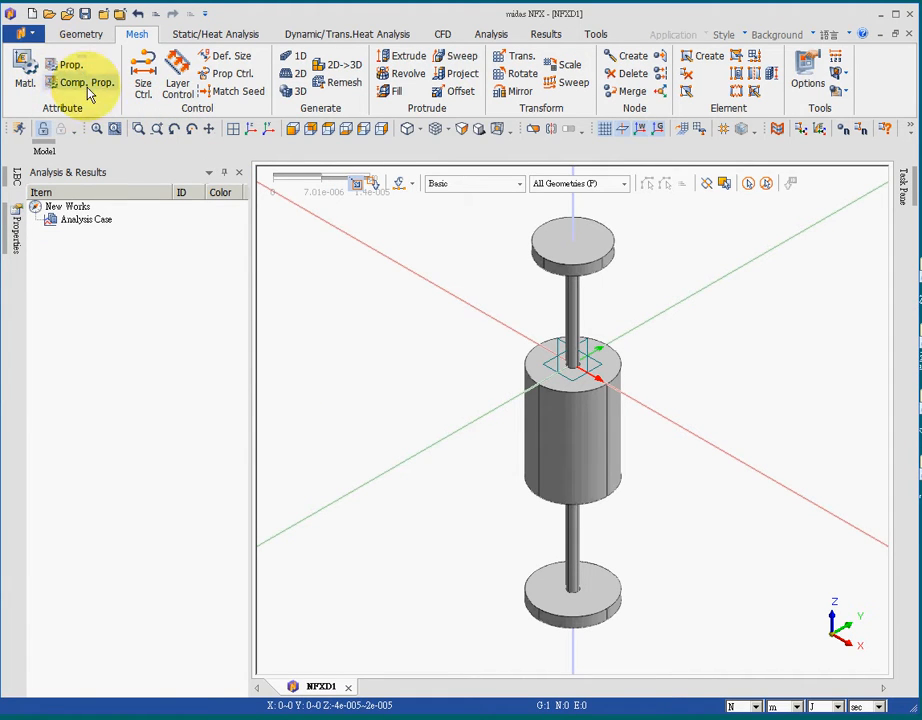
Step: Generate a High Speed Tetra solid mesh on the whole body with size 1.7e-006 and the 3D Property
{"action": "left_click", "coordinate": [298, 97]}
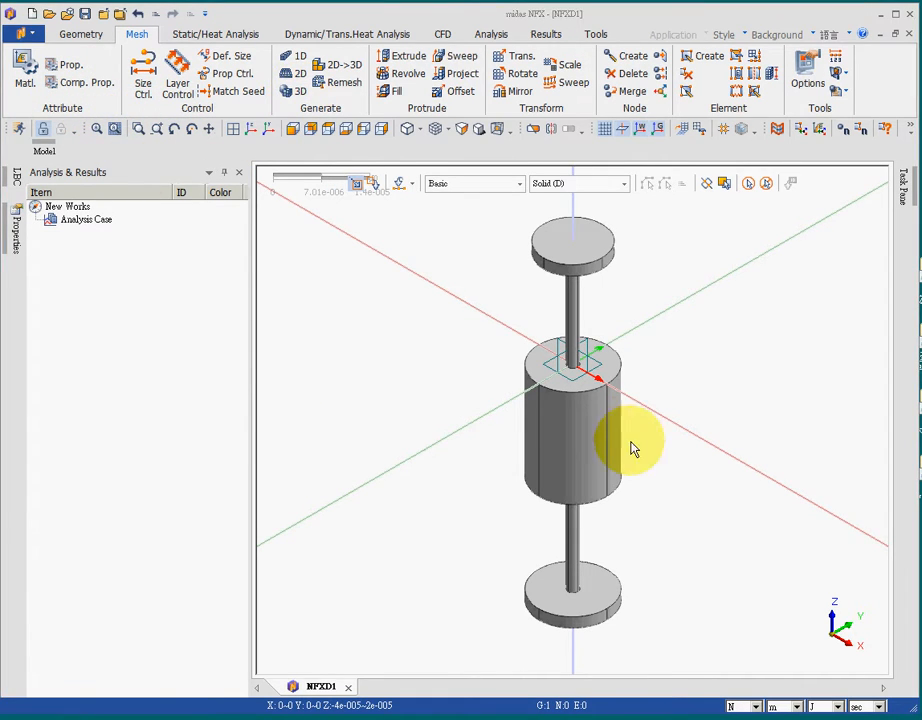
{"action": "left_click", "coordinate": [590, 422]}
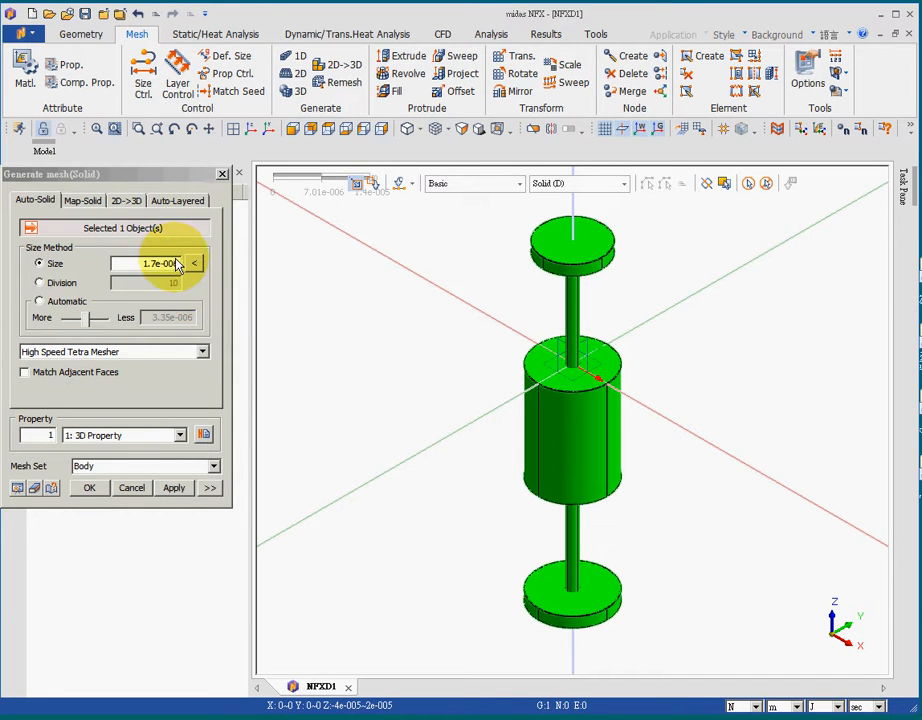
{"action": "left_click", "coordinate": [87, 489]}
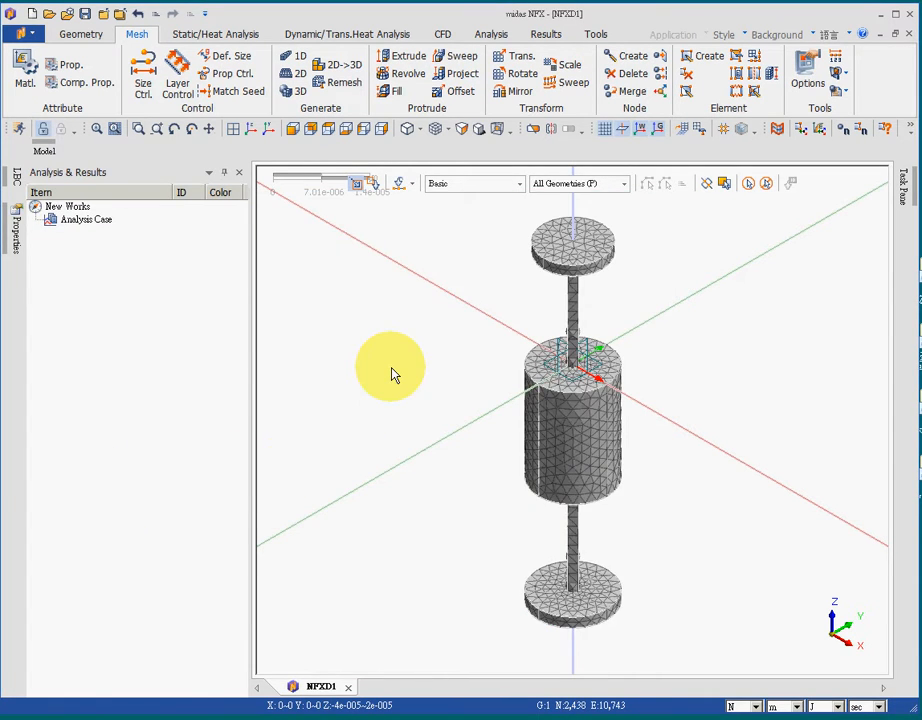
Step: Apply a 0 V electric potential to the top face of the upper disc in CFD Boundary Set-1
{"action": "left_click", "coordinate": [442, 34]}
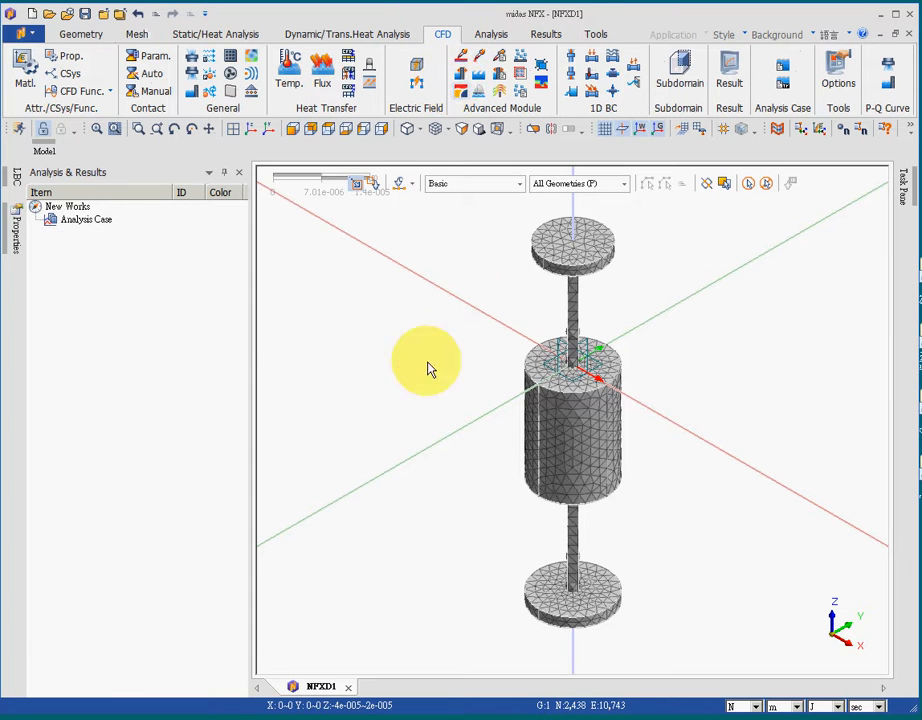
{"action": "left_click", "coordinate": [416, 70]}
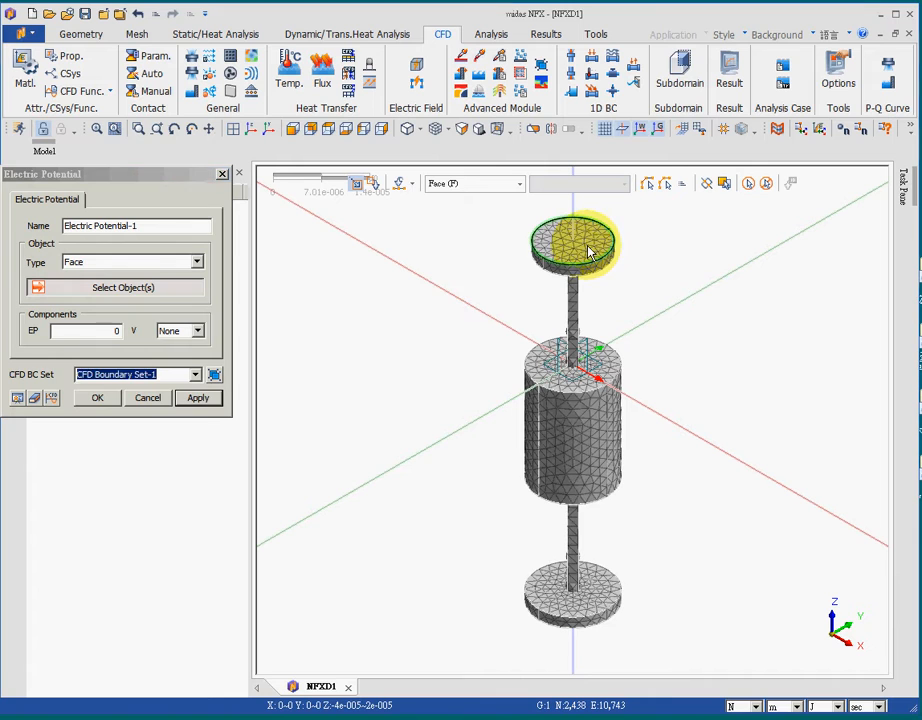
{"action": "left_click", "coordinate": [593, 252]}
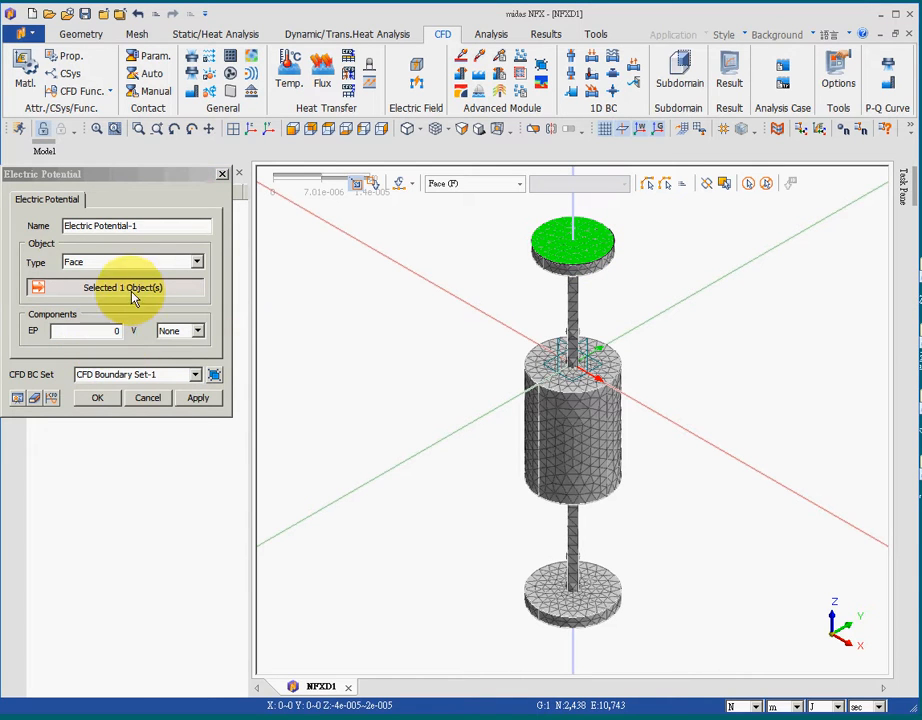
{"action": "left_click", "coordinate": [100, 399]}
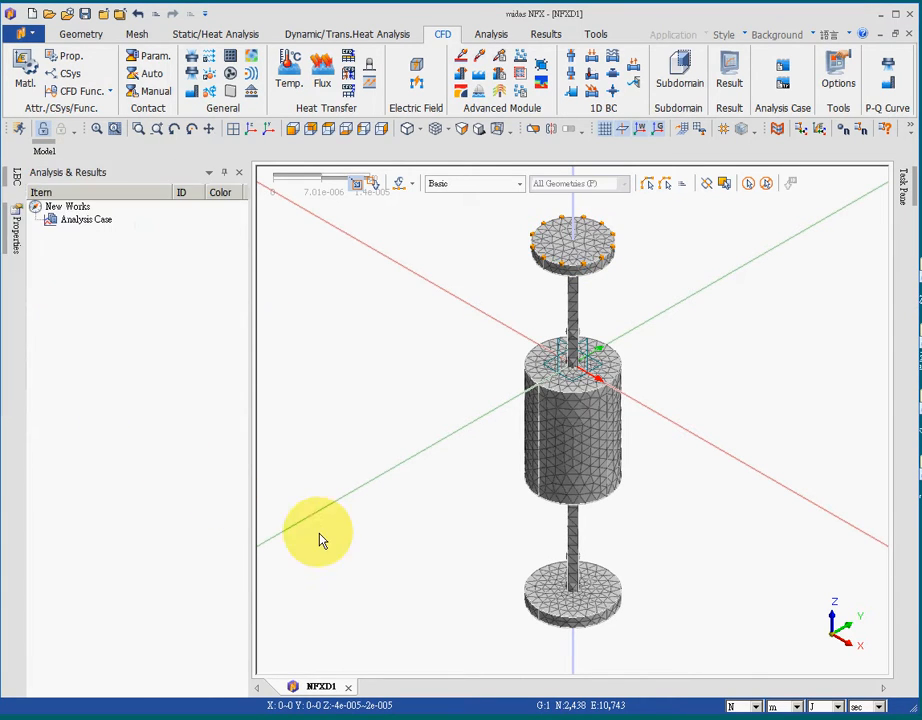
Step: Apply a 0.001 A electric current to the bottom face of the lower disc in CFD Boundary Set-1
{"action": "left_click", "coordinate": [416, 84]}
{"action": "left_click", "coordinate": [412, 130]}
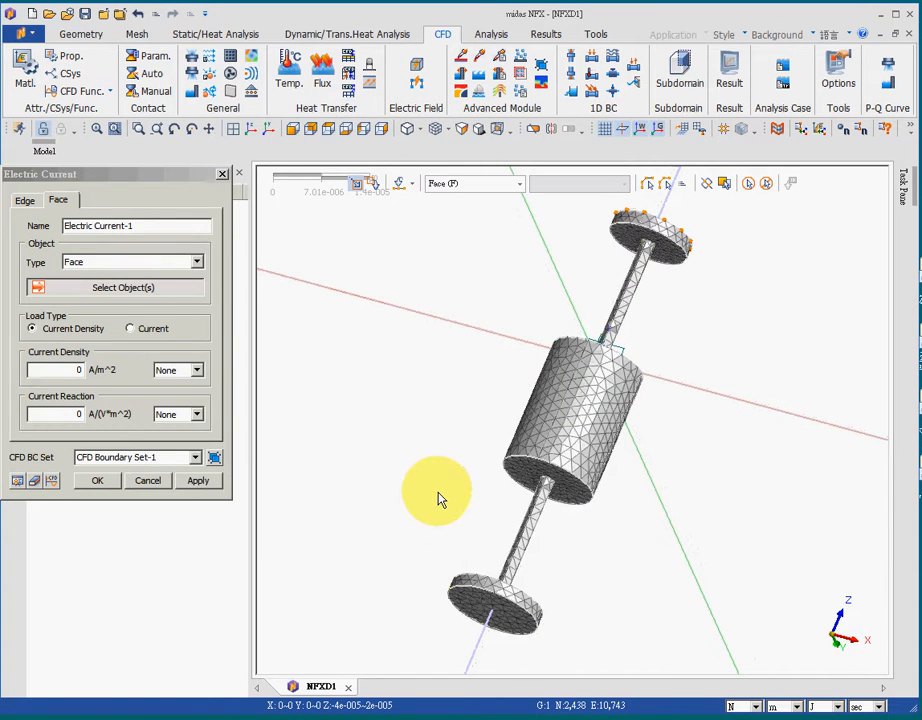
{"action": "left_click", "coordinate": [470, 610]}
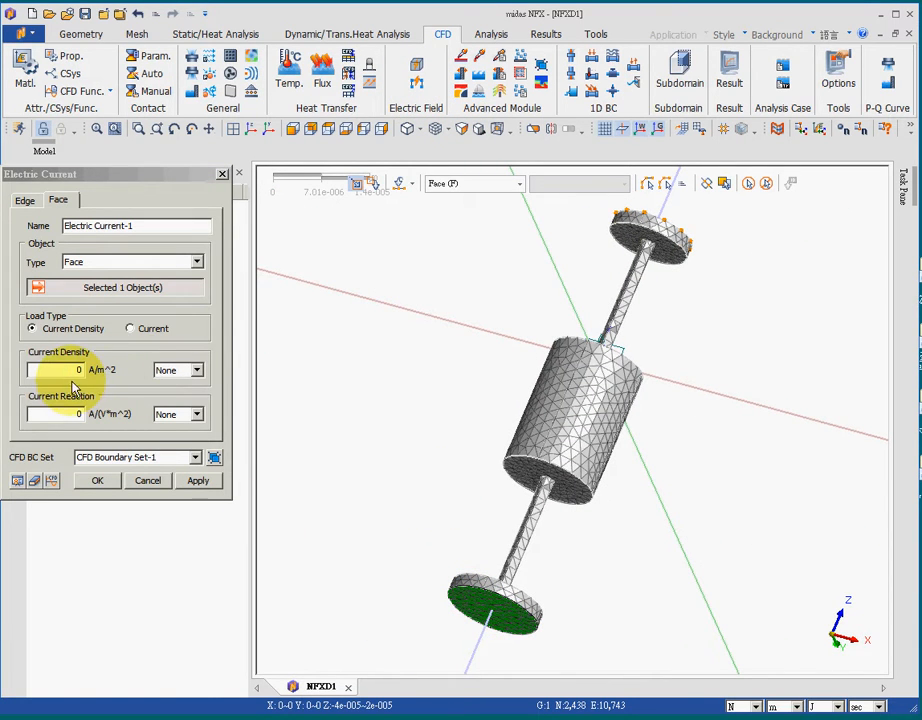
{"action": "left_click", "coordinate": [150, 328]}
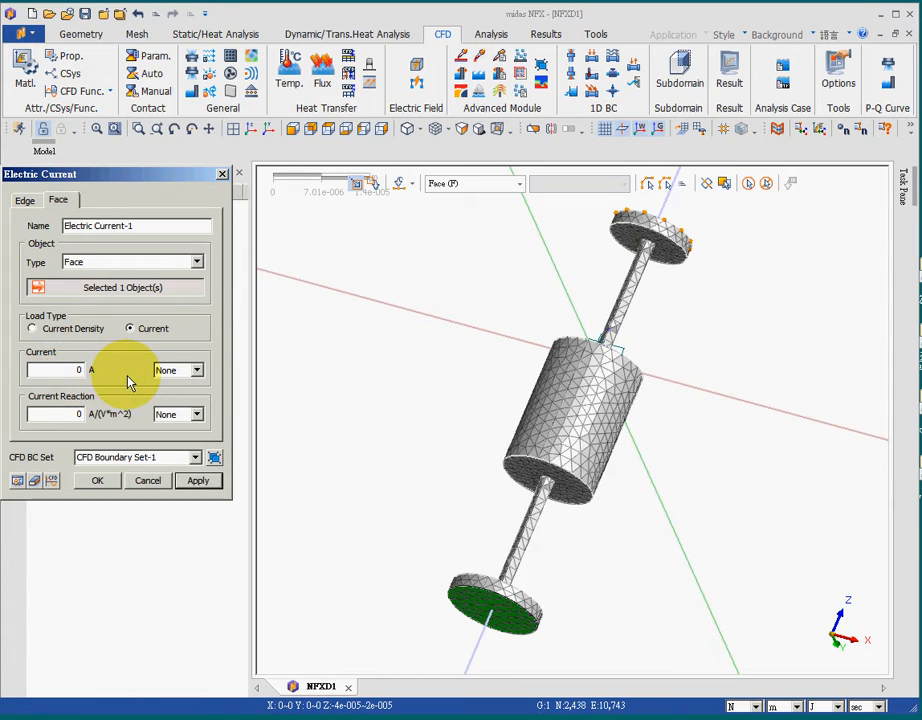
{"action": "double_click", "coordinate": [64, 370]}
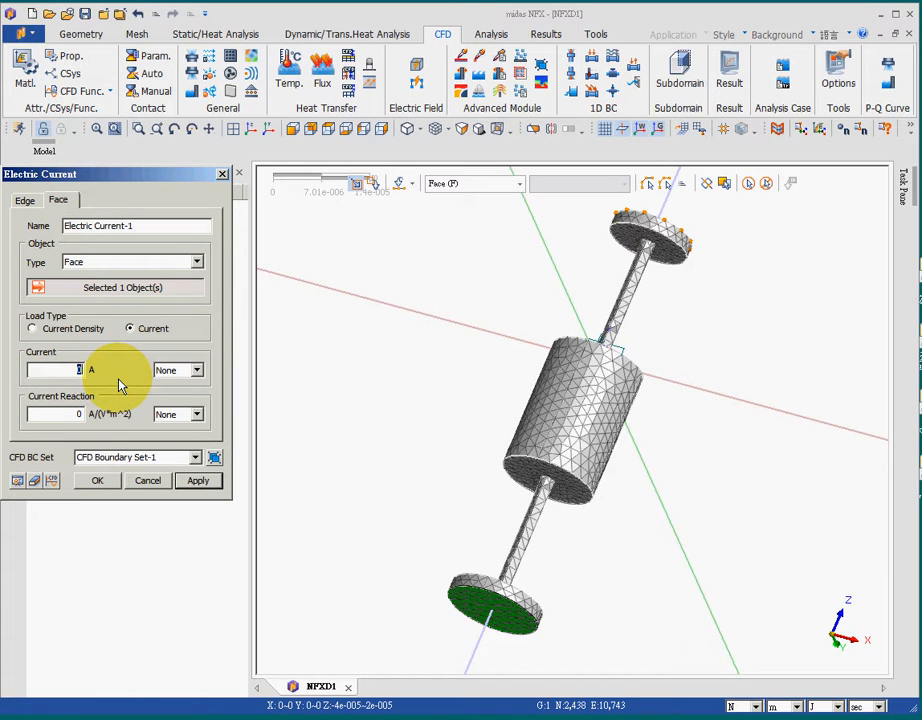
{"action": "type", "text": "0.00"}
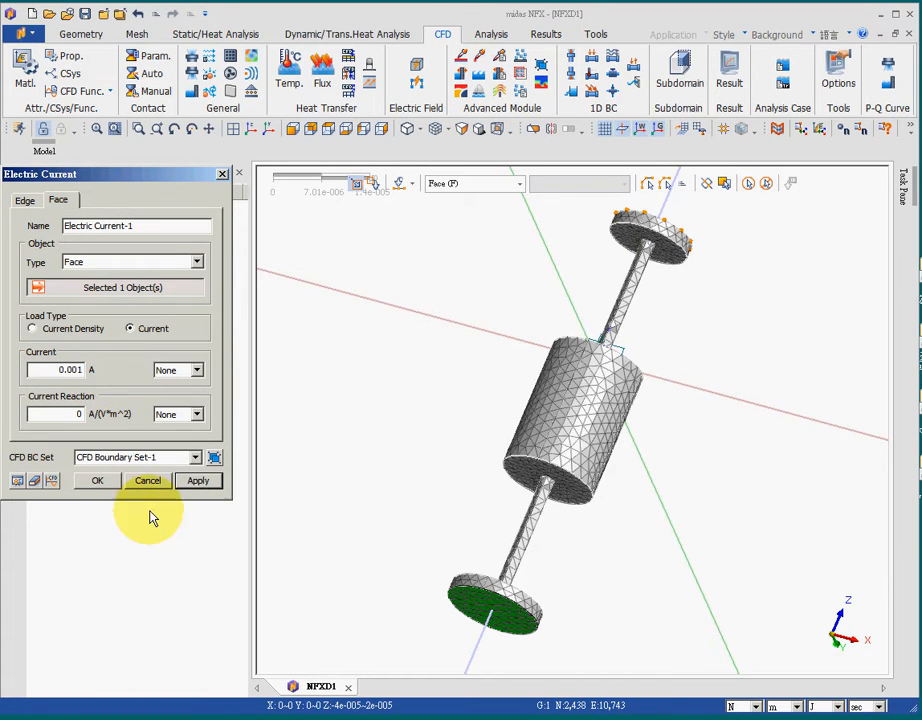
{"action": "type", "text": "1"}
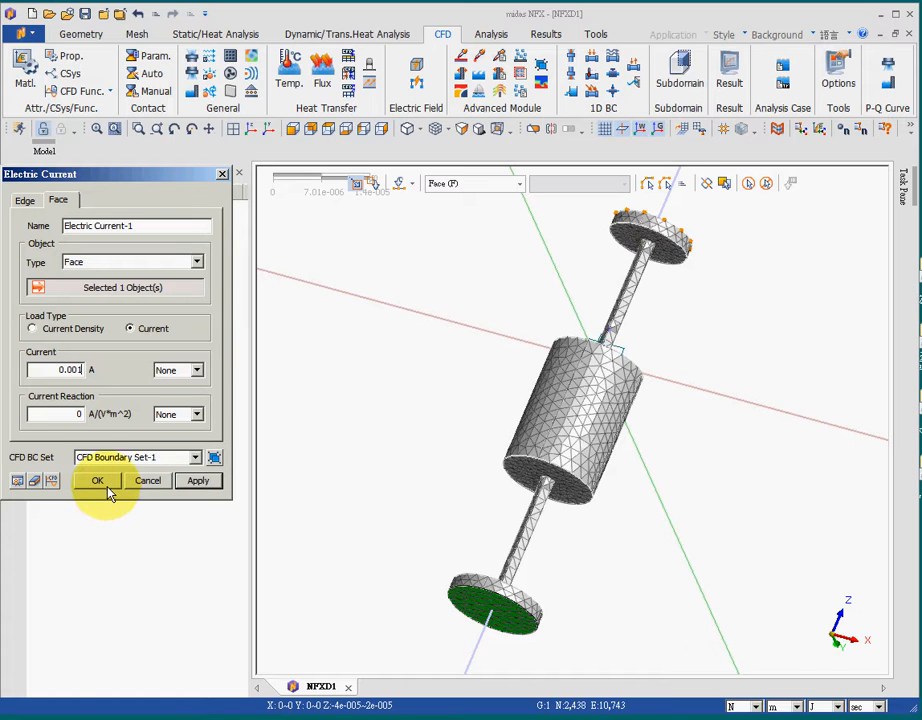
{"action": "left_click", "coordinate": [98, 482]}
Step: Apply convection with ambient temperature 20 and film coefficient 10 to all faces except the outer end faces of the two discs
{"action": "middle_click_drag", "start_coordinate": [449, 418], "coordinate": [441, 380]}
{"action": "left_click", "coordinate": [348, 88]}
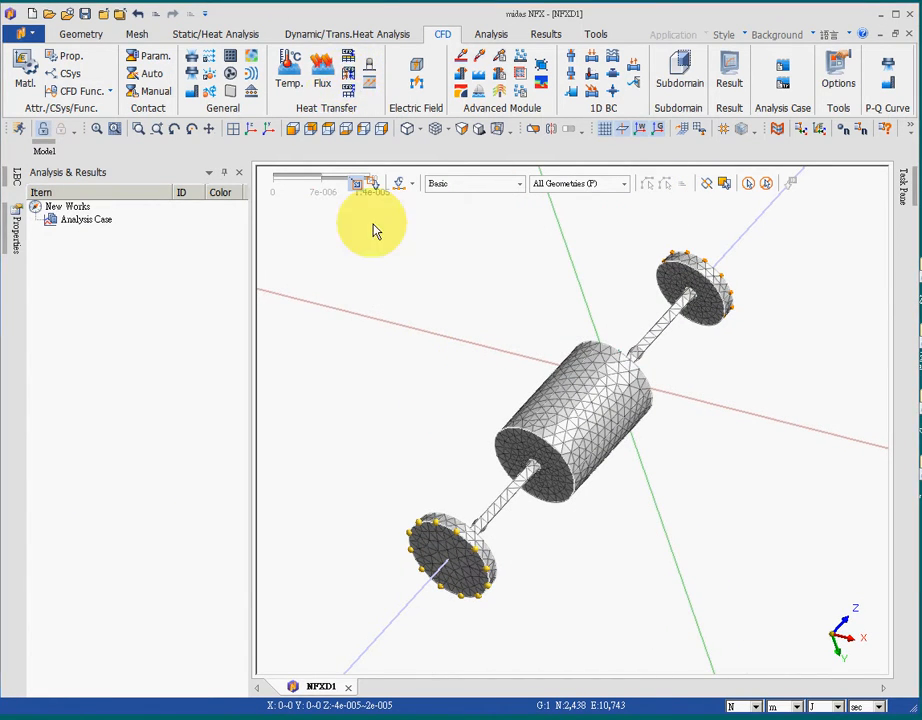
{"action": "left_click_drag", "start_coordinate": [322, 203], "coordinate": [783, 626]}
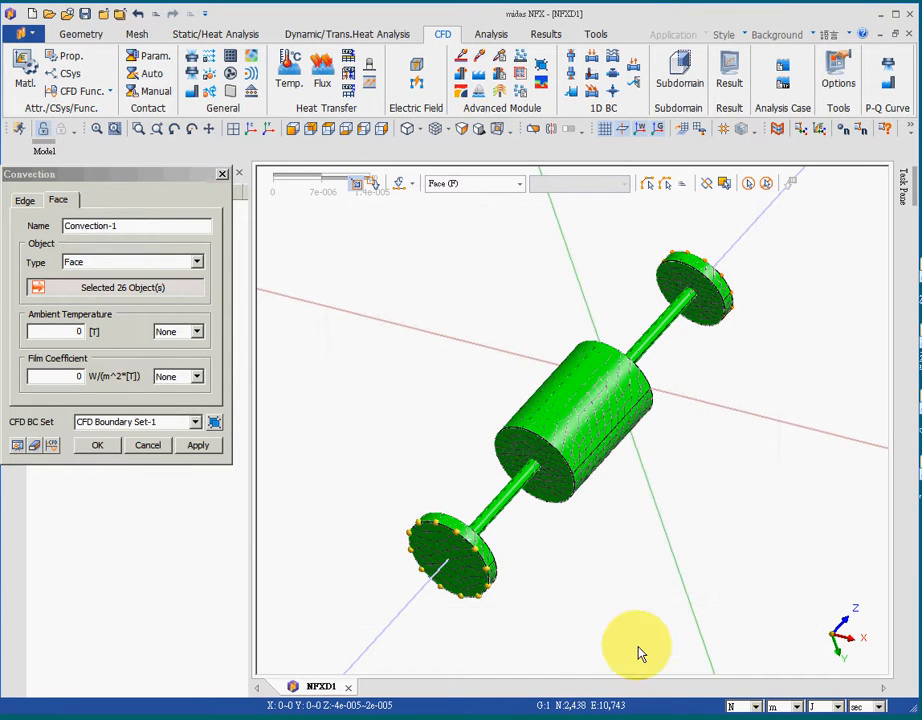
{"action": "left_click", "coordinate": [461, 582]}
{"action": "middle_click_drag", "start_coordinate": [717, 521], "coordinate": [650, 473]}
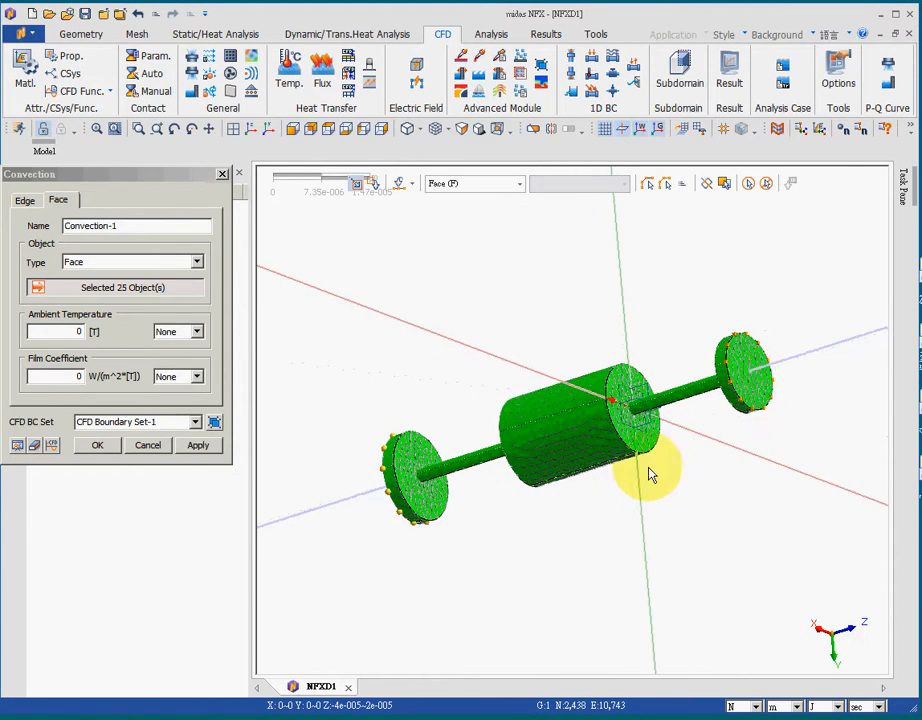
{"action": "left_click", "coordinate": [762, 377]}
{"action": "middle_click_drag", "start_coordinate": [531, 603], "coordinate": [597, 576]}
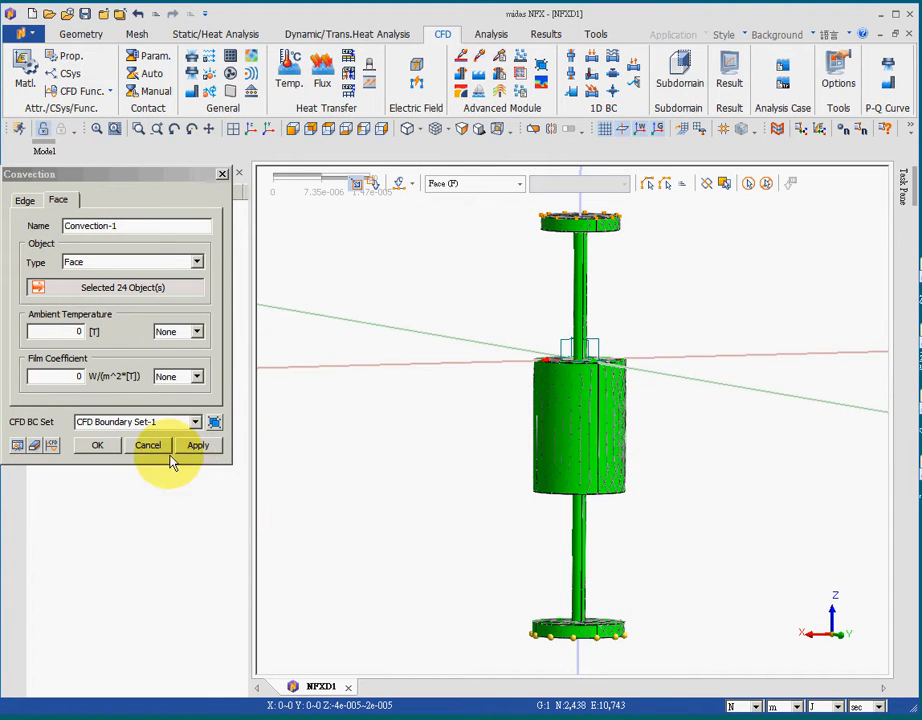
{"action": "left_click", "coordinate": [70, 333]}
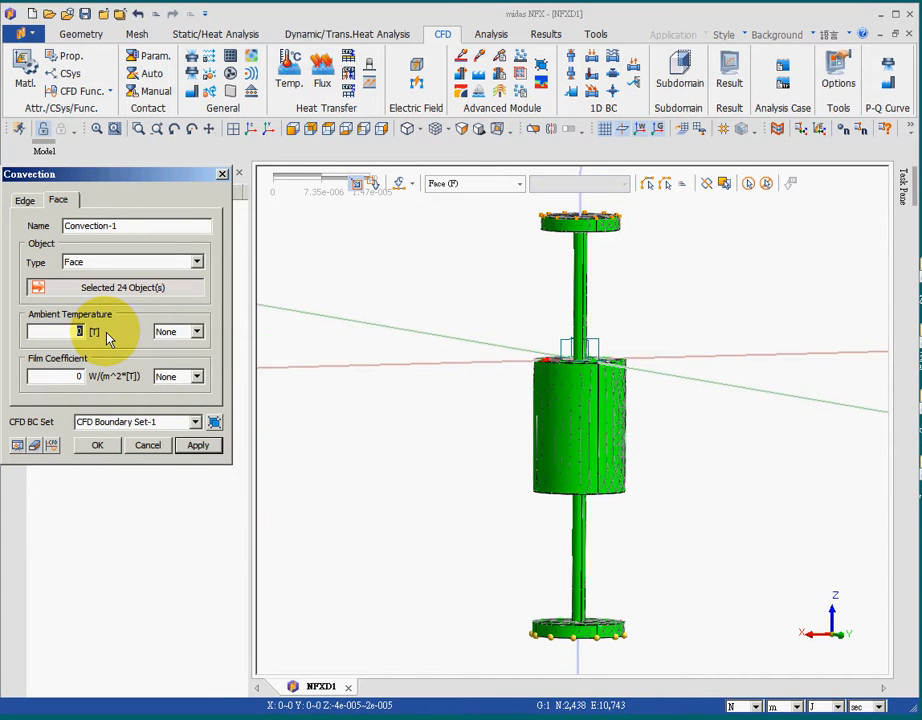
{"action": "type", "text": "20"}
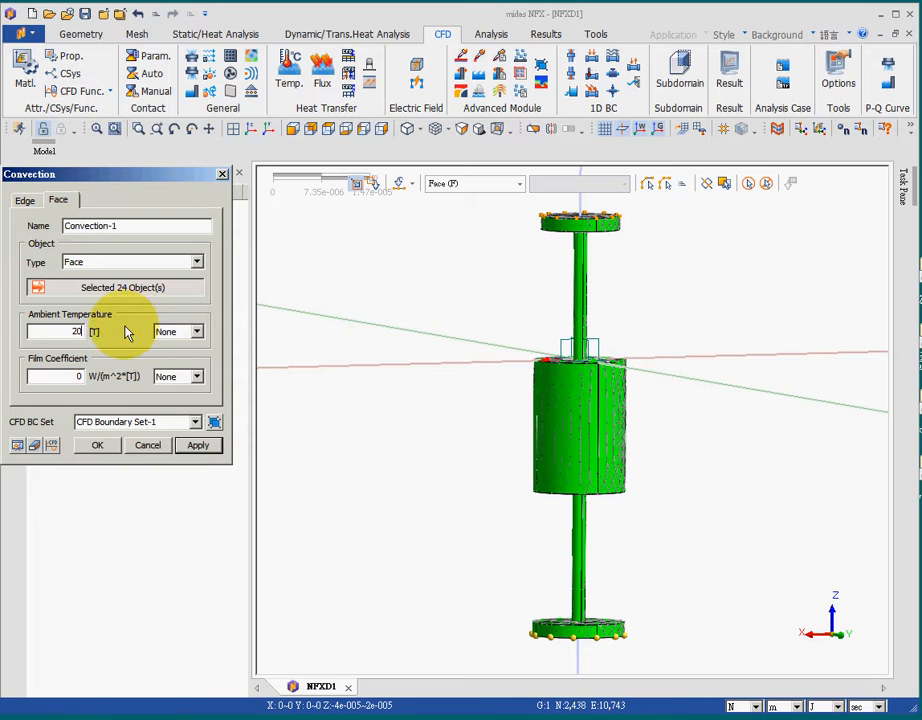
{"action": "left_click", "coordinate": [72, 378]}
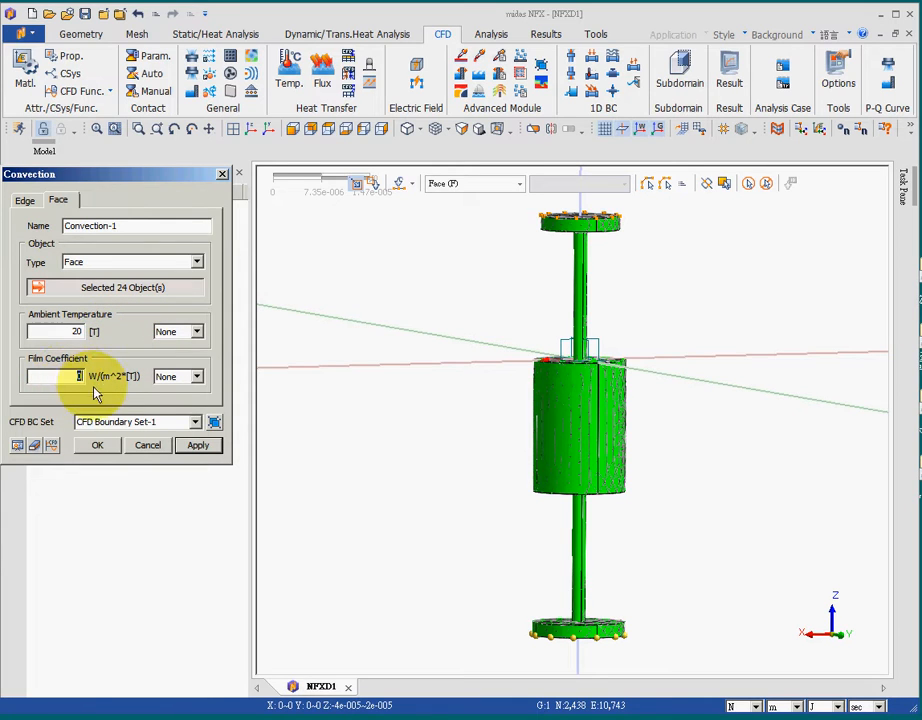
{"action": "type", "text": "10"}
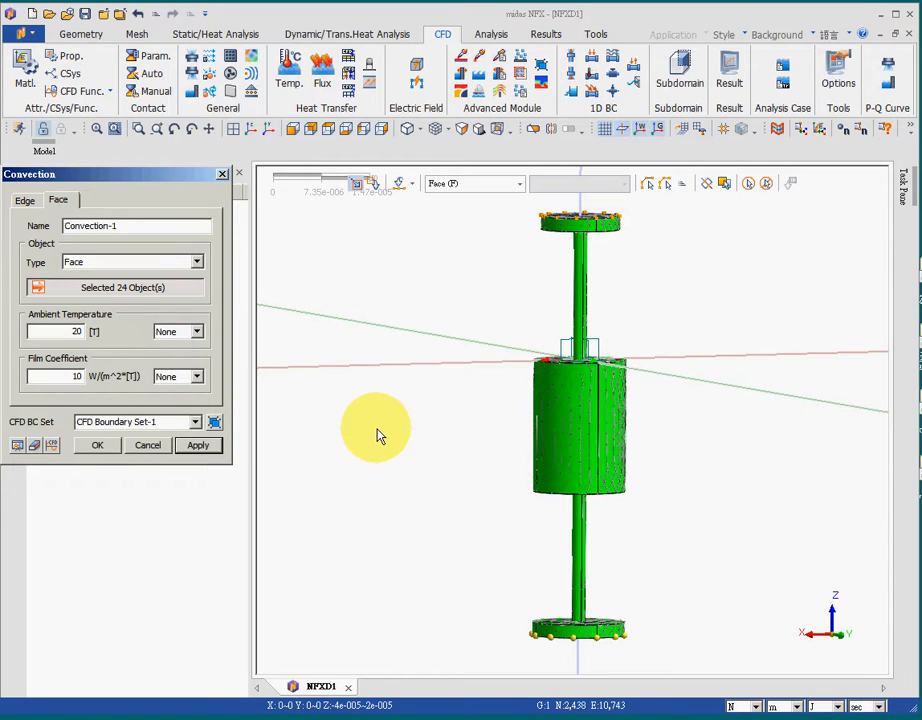
{"action": "left_click", "coordinate": [97, 445]}
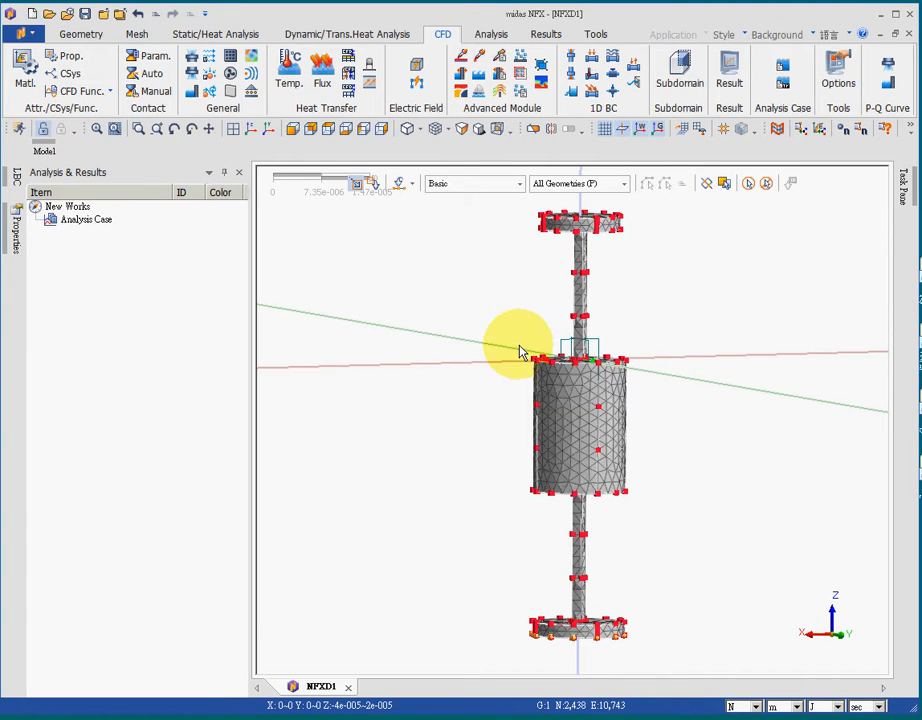
Step: Create a Transient CFD analysis case and open it for editing
{"action": "right_click", "coordinate": [88, 219]}
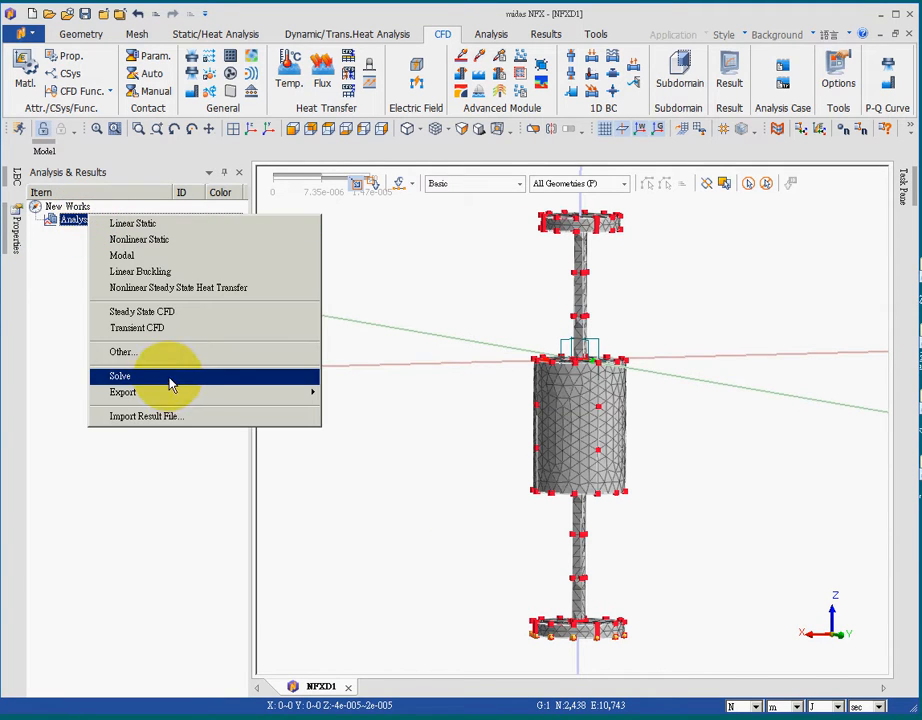
{"action": "left_click", "coordinate": [150, 328]}
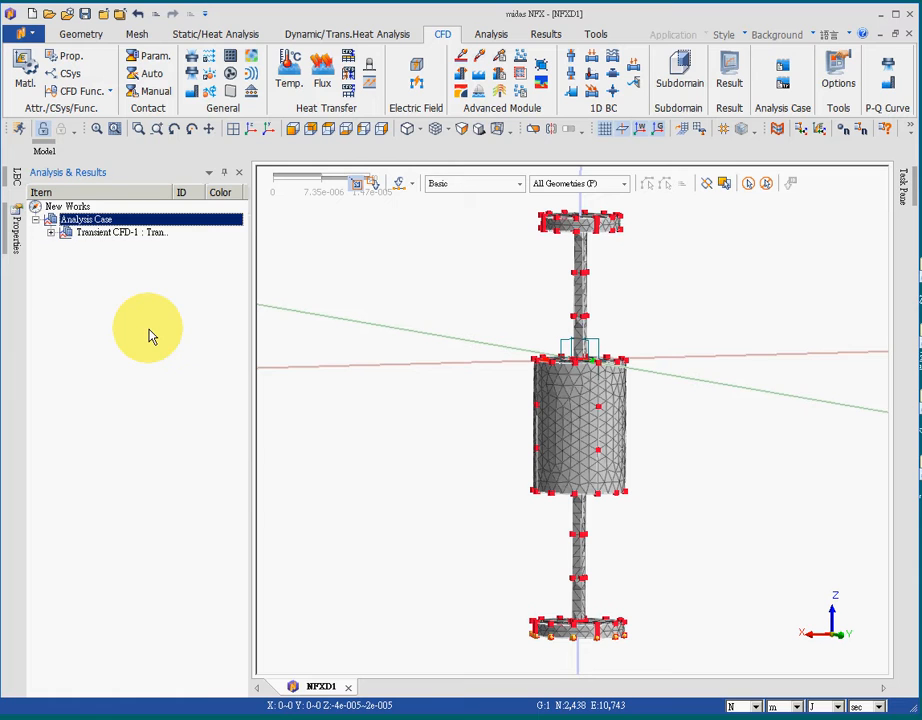
{"action": "left_click", "coordinate": [104, 233]}
{"action": "right_click", "coordinate": [102, 233]}
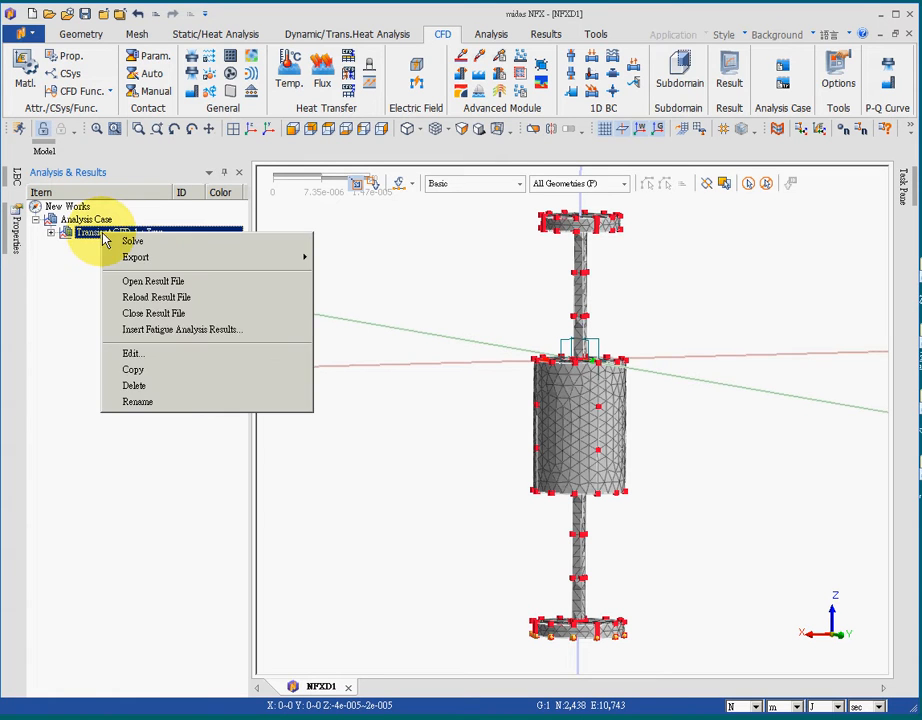
{"action": "left_click", "coordinate": [170, 355]}
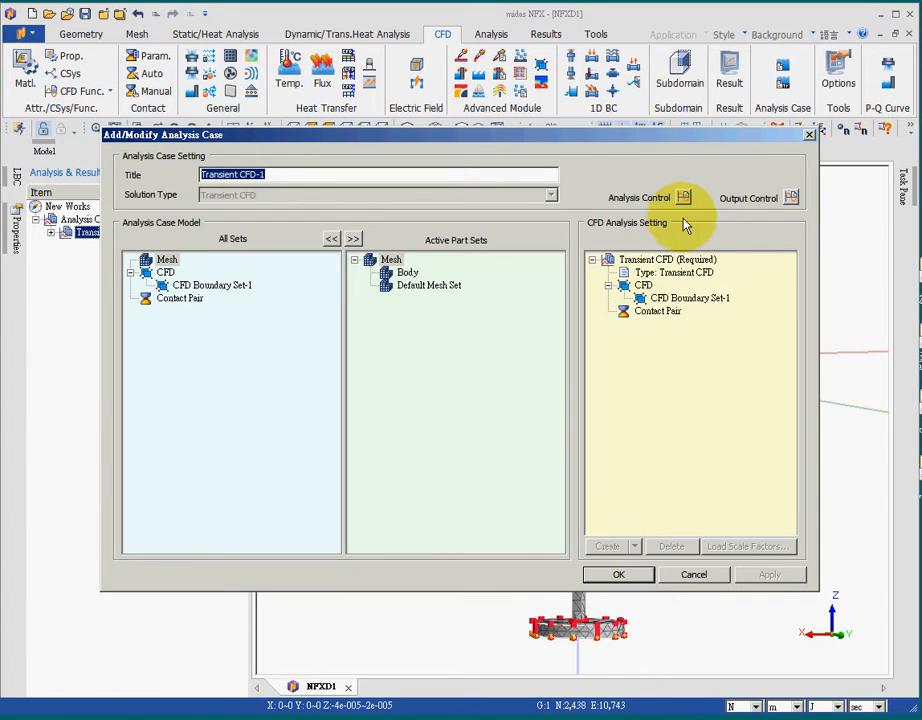
Step: Replace Fluid Flow with the Solid Heat Transfer and Electric Field modules in the analysis control, and set the time increment to 0.1 sec
{"action": "left_click", "coordinate": [684, 199]}
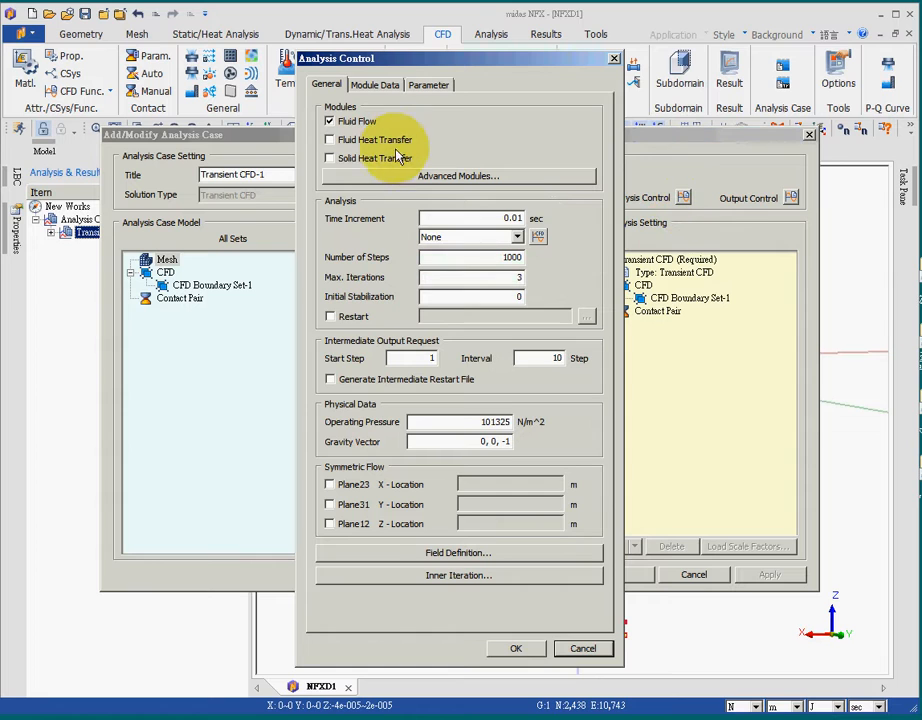
{"action": "left_click", "coordinate": [362, 124]}
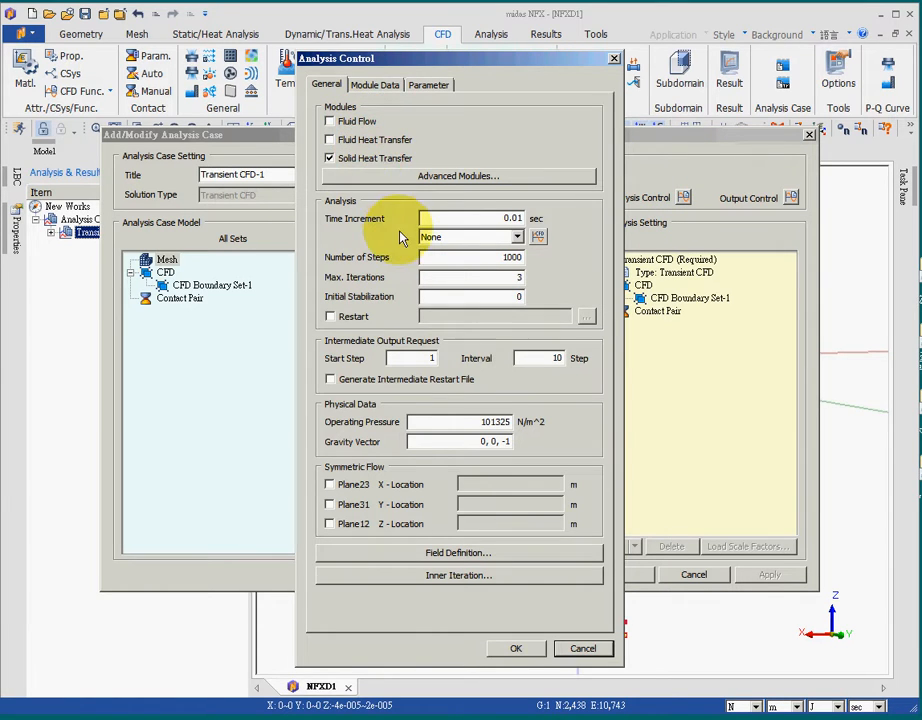
{"action": "left_click", "coordinate": [430, 177]}
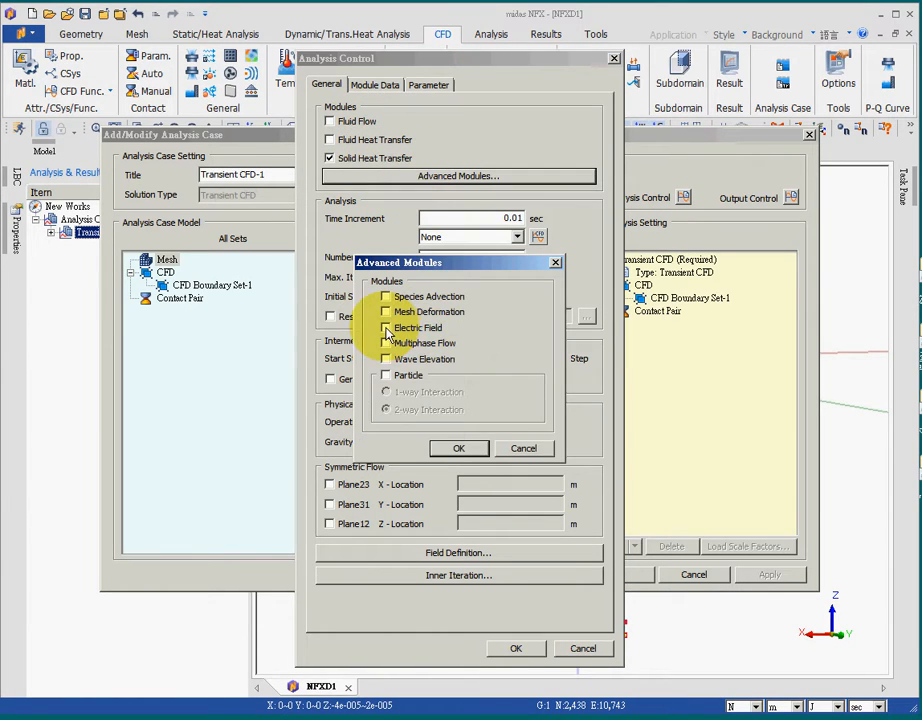
{"action": "left_click", "coordinate": [449, 449]}
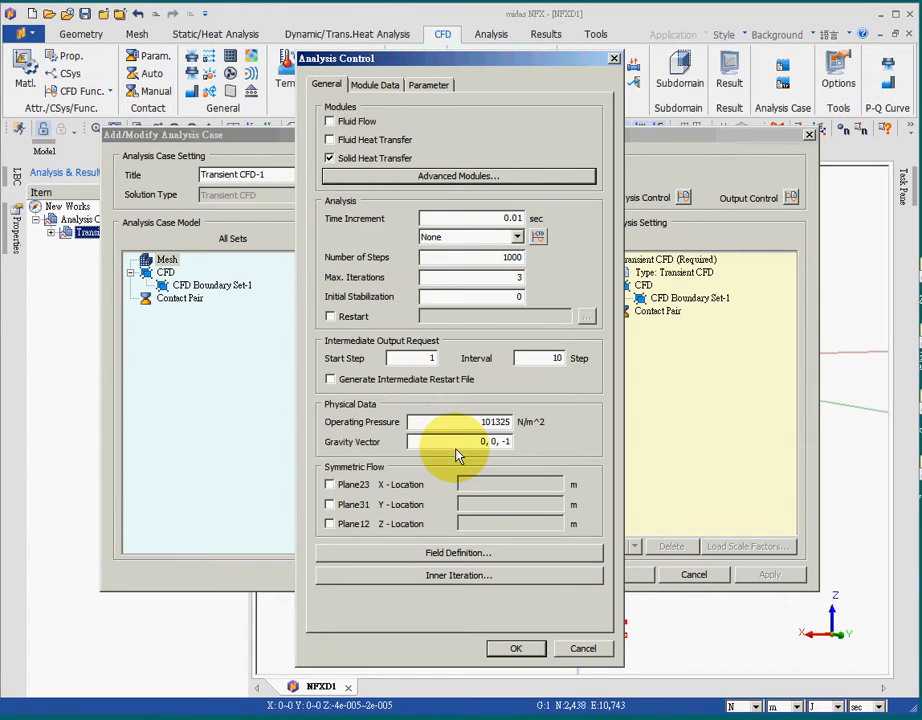
{"action": "left_click", "coordinate": [518, 224]}
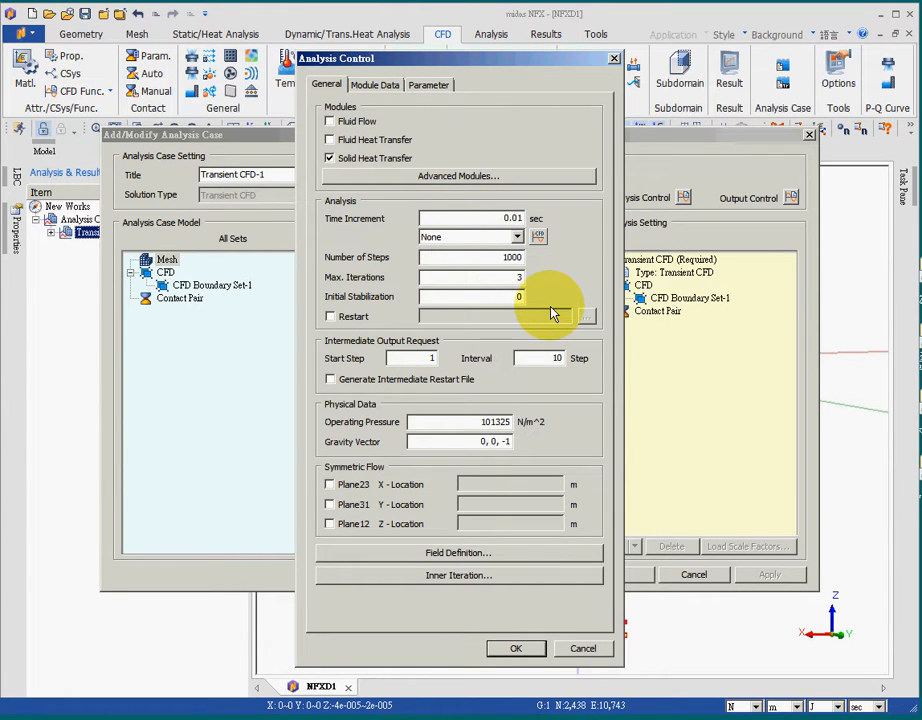
{"action": "key", "text": "BackSpace"}
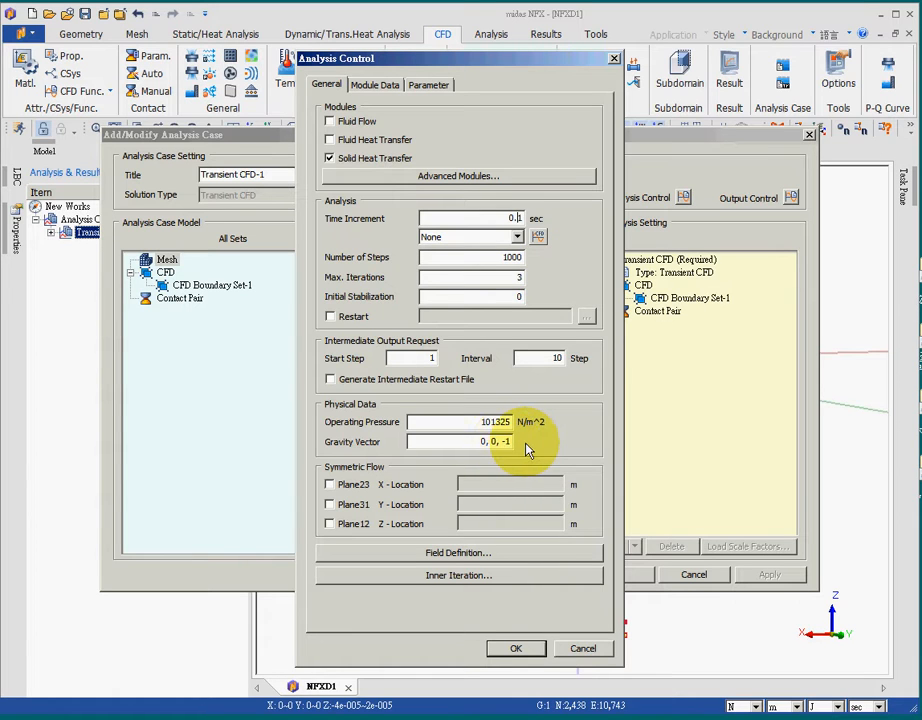
Step: Set the initial solid temperature to 20 in the field definition and enable the Thermoelectric Effect for heat transfer
{"action": "left_click", "coordinate": [512, 555]}
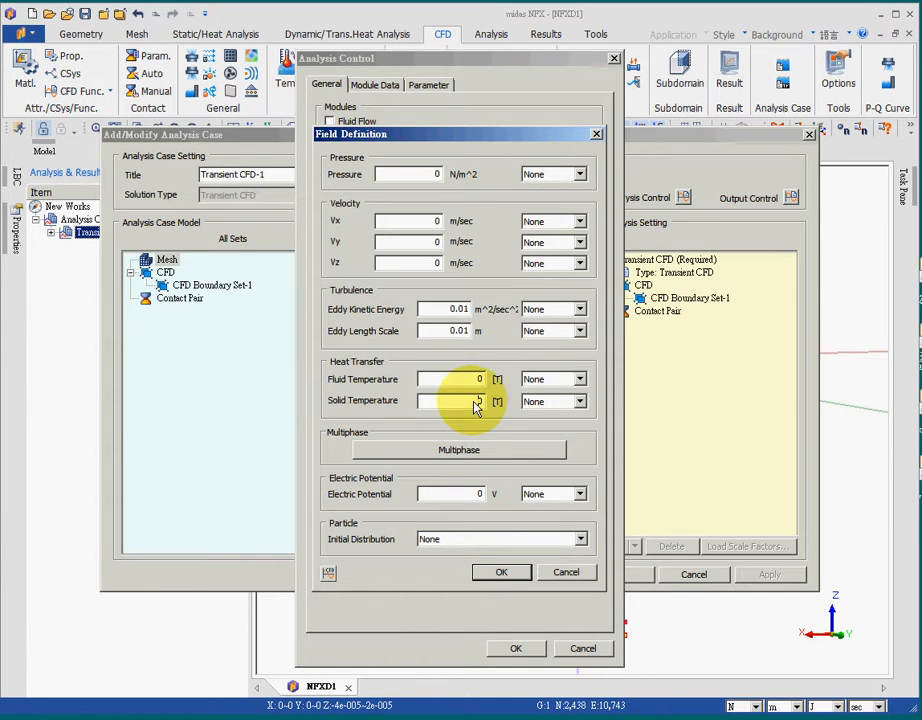
{"action": "type", "text": "20"}
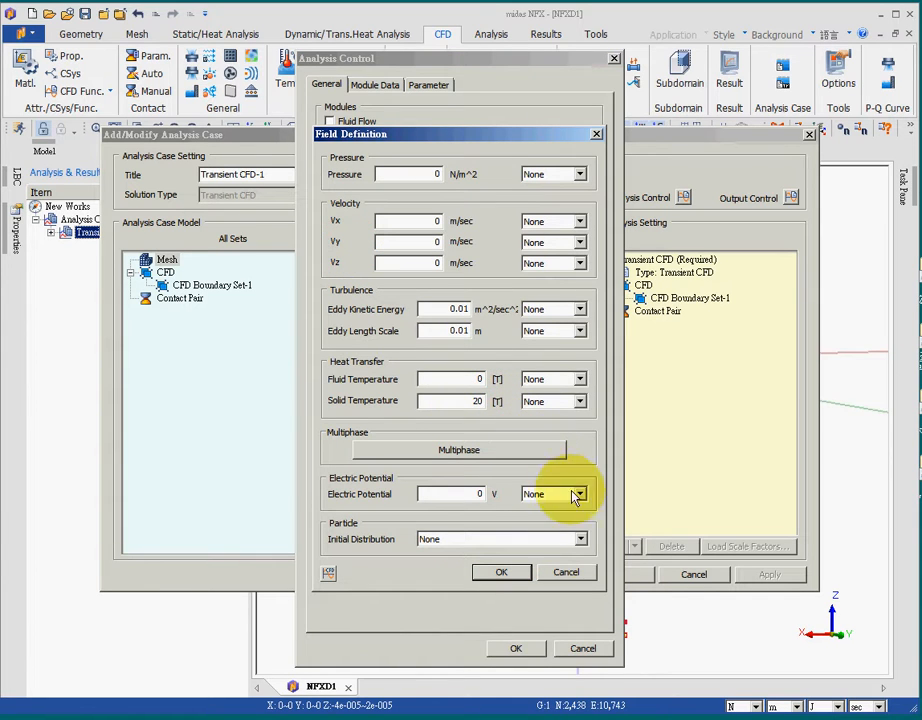
{"action": "left_click", "coordinate": [503, 573]}
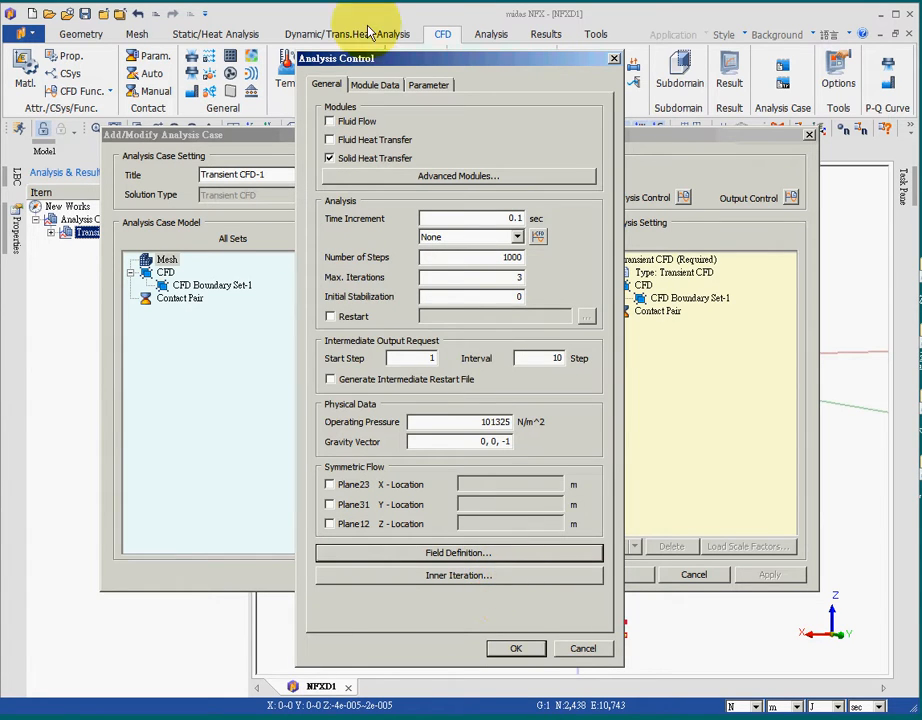
{"action": "left_click", "coordinate": [370, 84]}
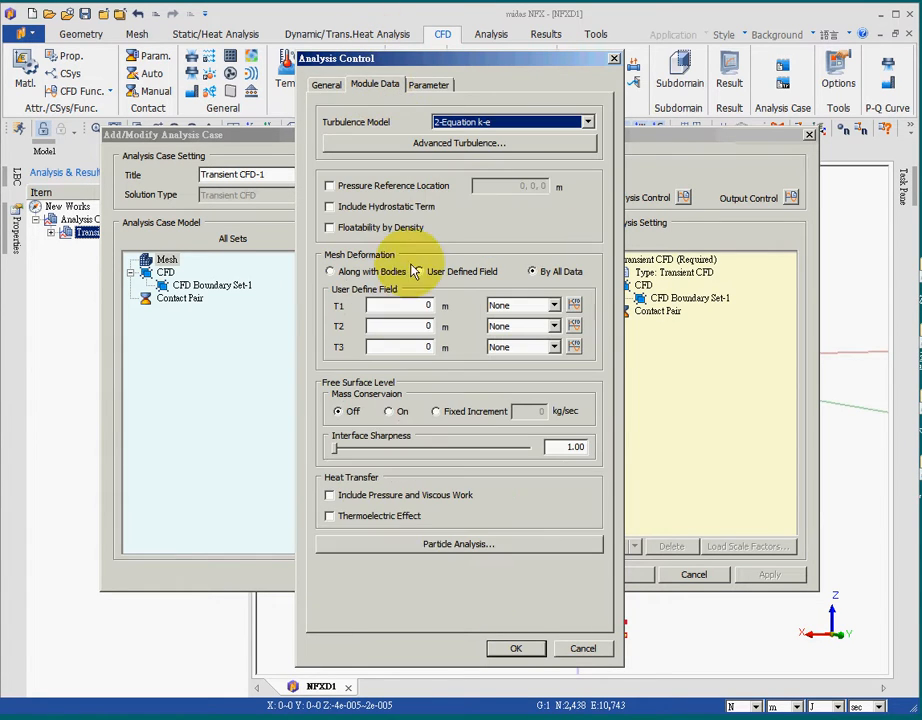
{"action": "left_click", "coordinate": [329, 516]}
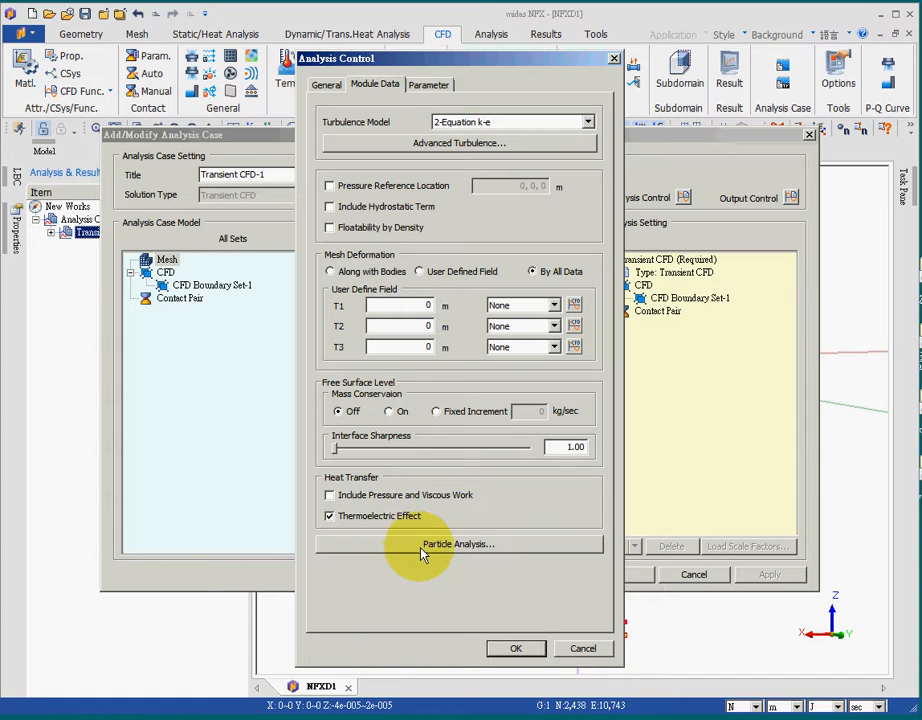
Step: Review the advanced modules, the field definition and the heat transfer module data of the transient case
{"action": "left_click", "coordinate": [326, 85]}
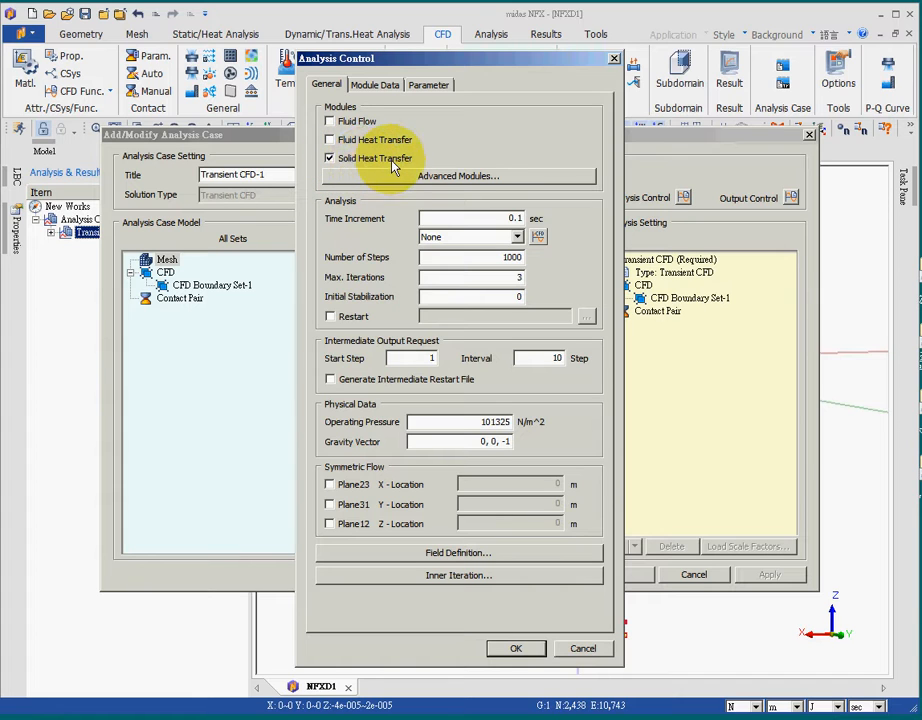
{"action": "left_click", "coordinate": [410, 177]}
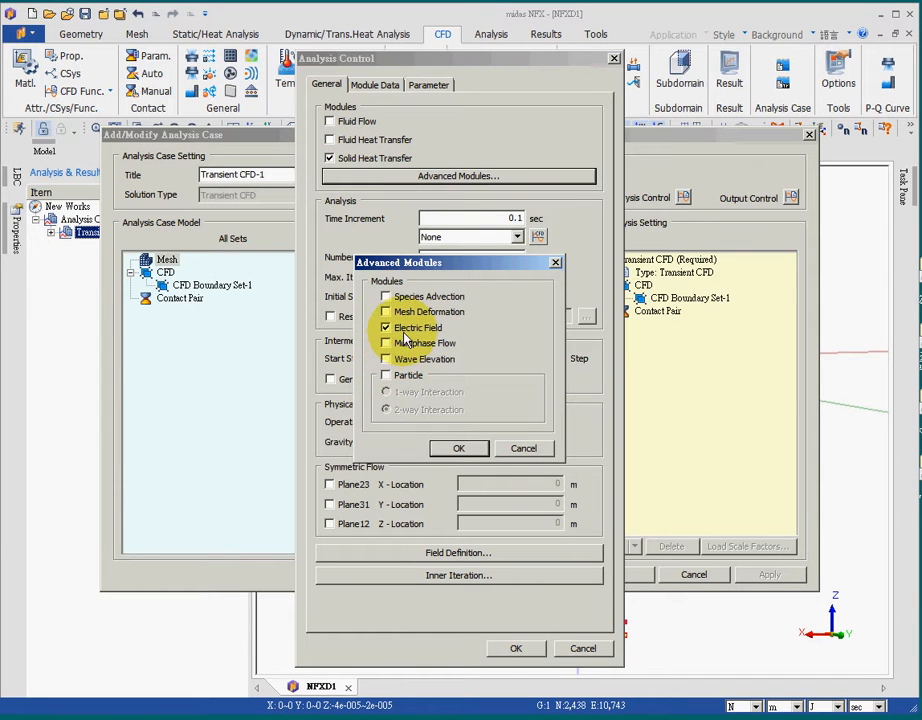
{"action": "left_click", "coordinate": [467, 448]}
{"action": "left_click", "coordinate": [487, 554]}
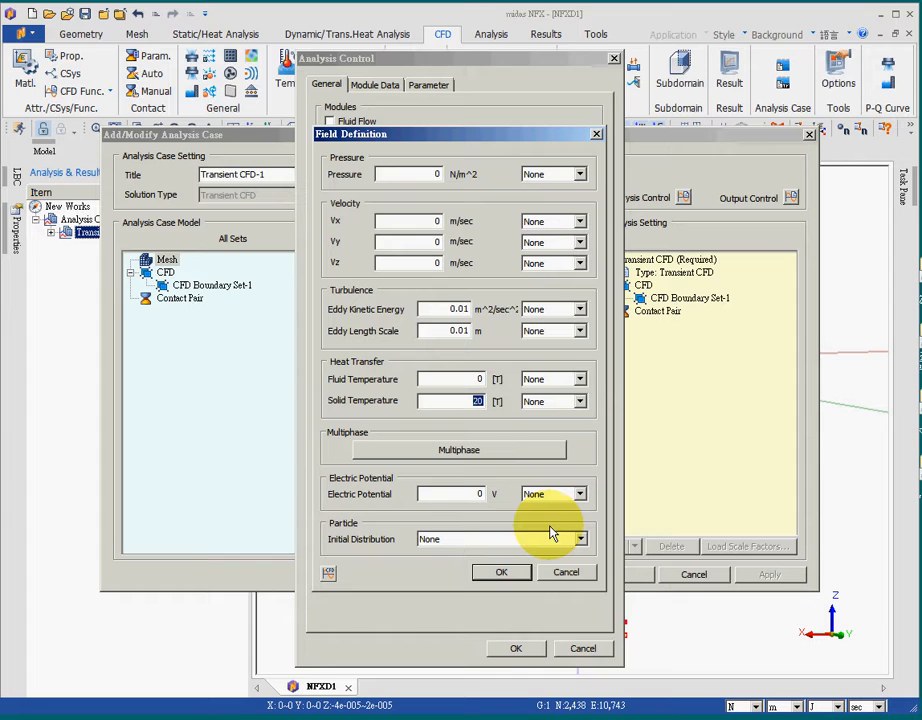
{"action": "left_click", "coordinate": [512, 572]}
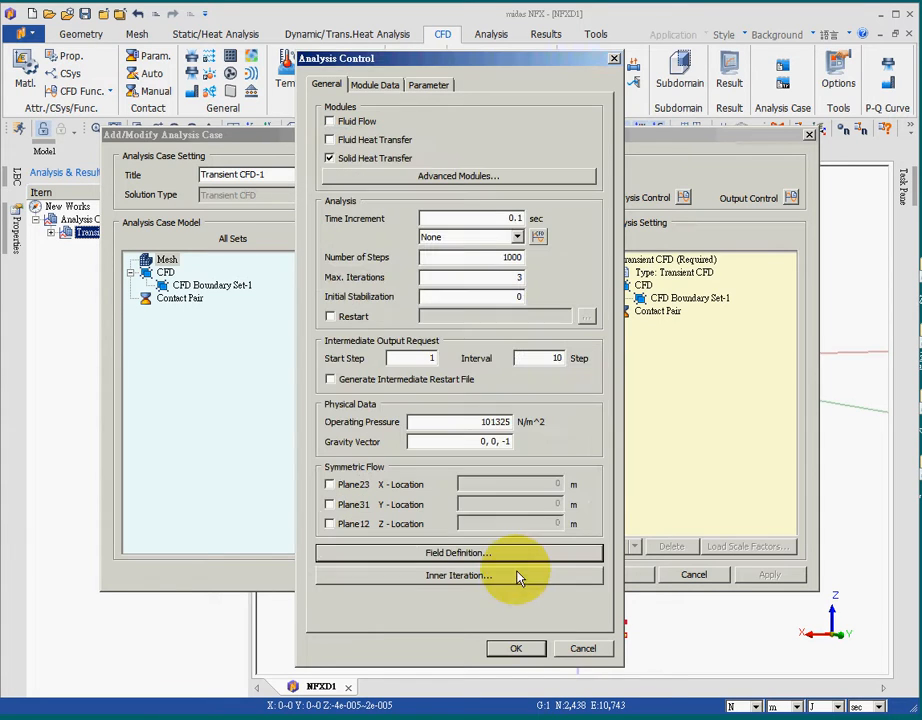
{"action": "left_click", "coordinate": [383, 88]}
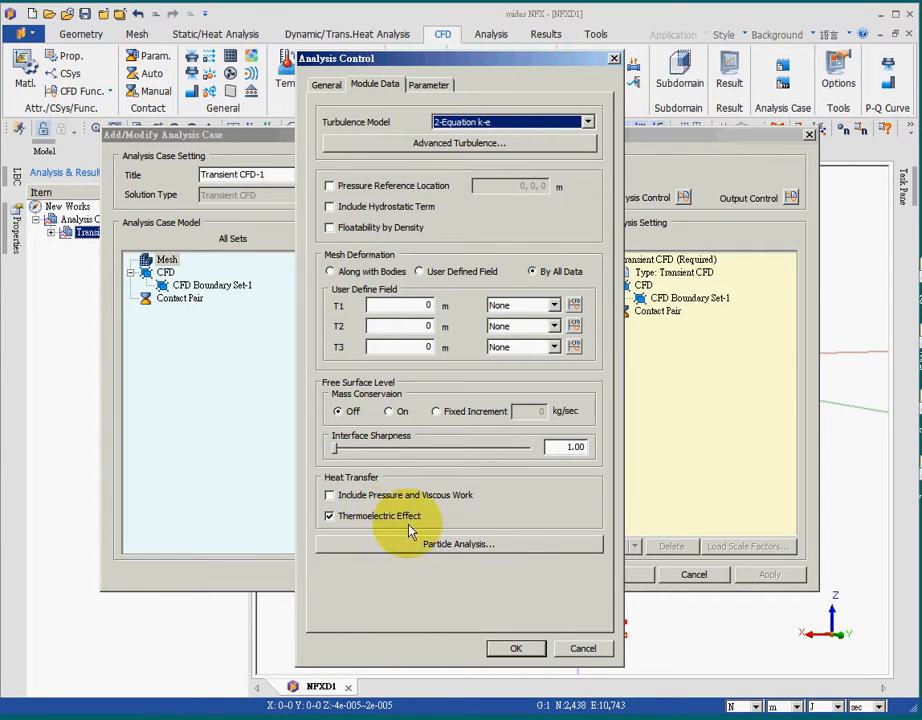
Step: Accept the analysis control settings and finish defining the transient case with its mesh sets active
{"action": "left_click", "coordinate": [516, 649]}
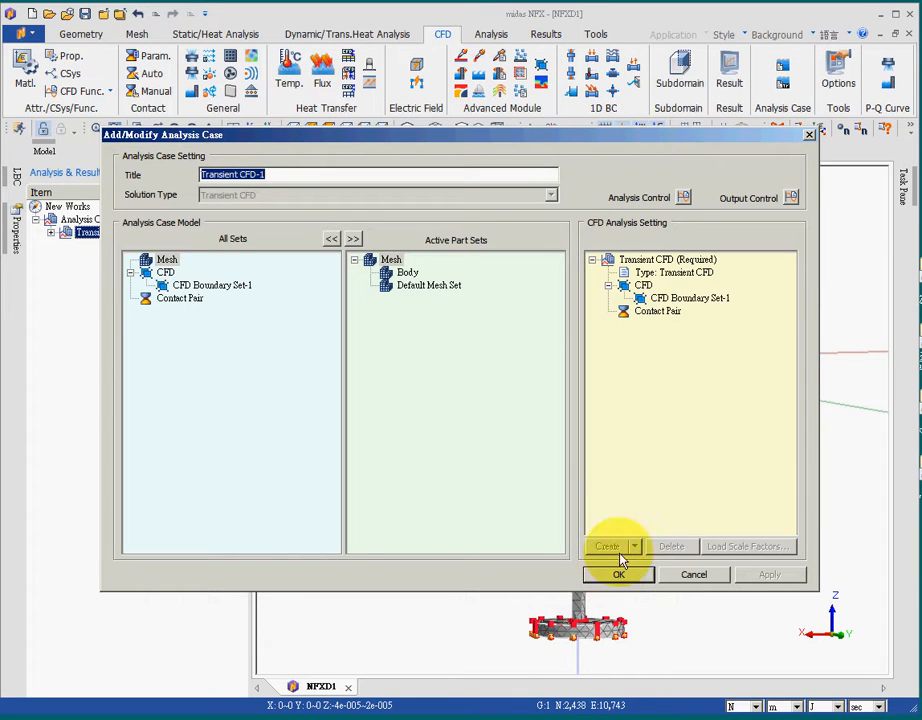
{"action": "left_click", "coordinate": [355, 240]}
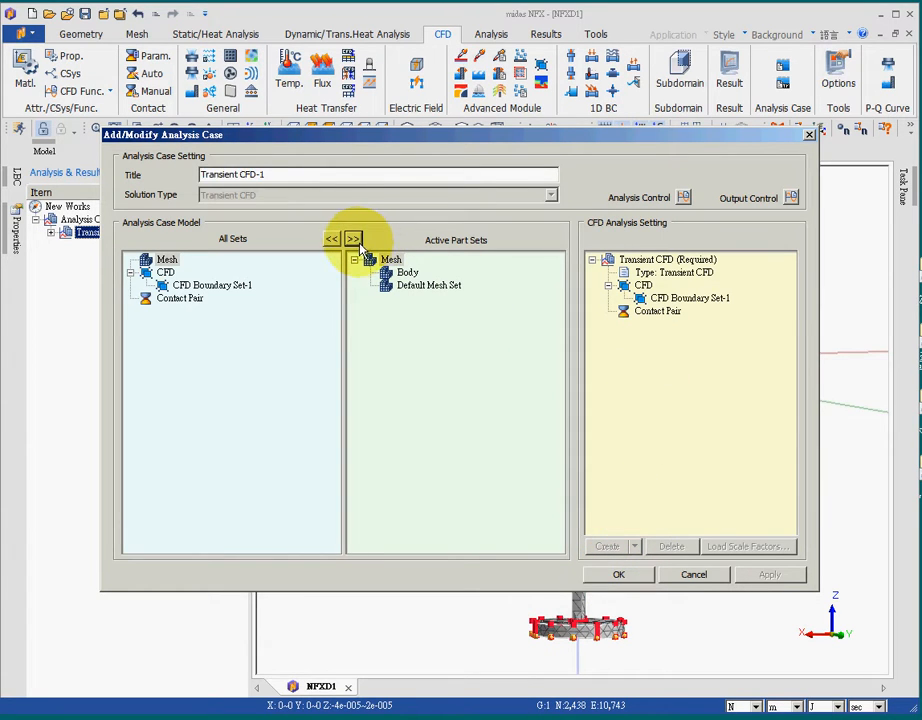
{"action": "left_click", "coordinate": [618, 576]}
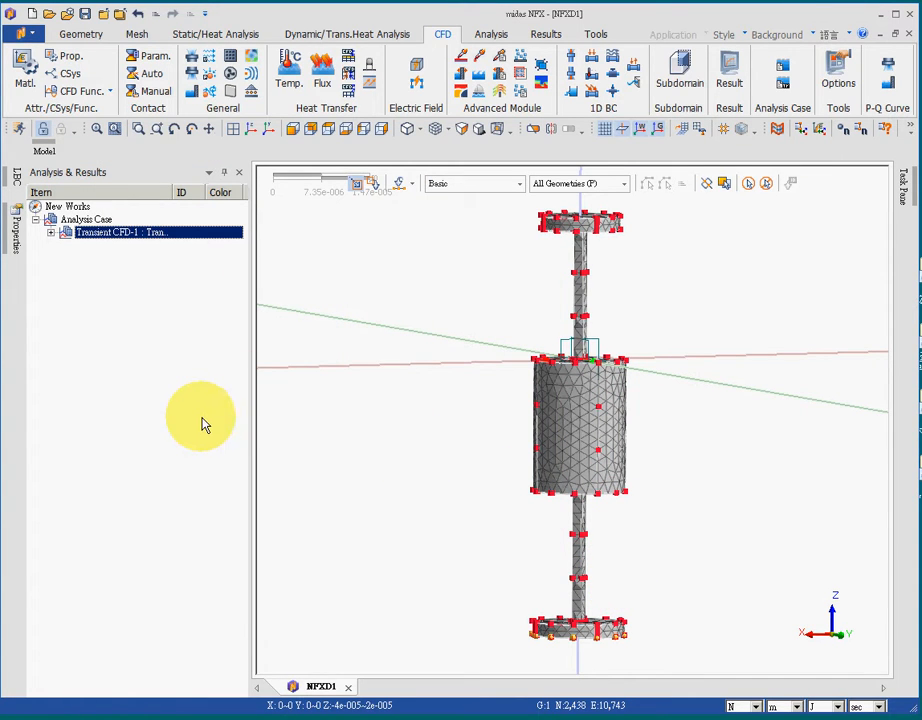
Step: Save the model on the desktop as NFXD1 and run the Transient CFD-1 analysis
{"action": "left_click", "coordinate": [84, 14]}
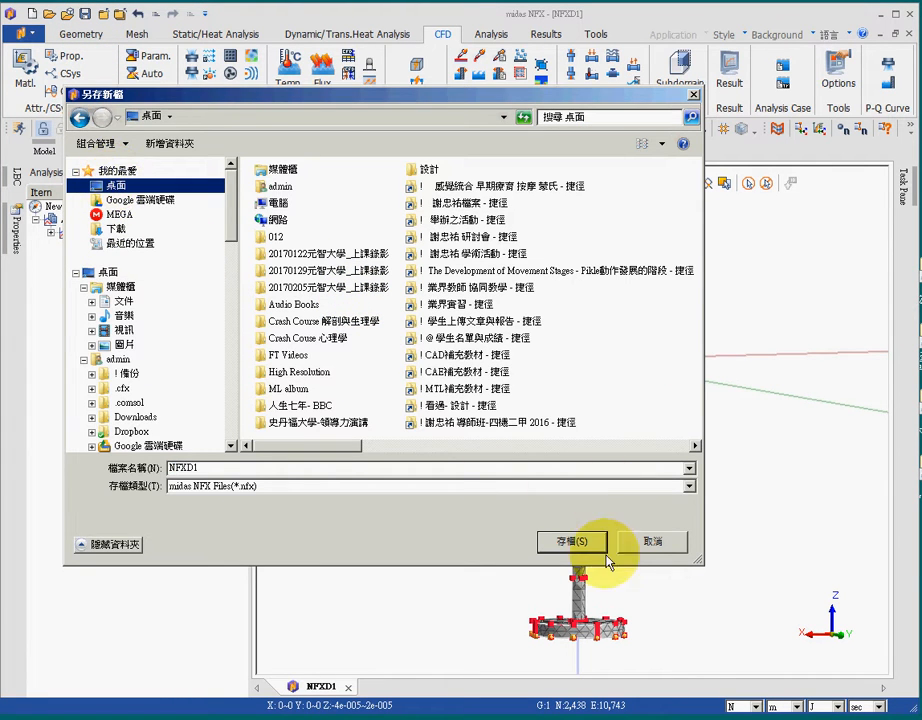
{"action": "left_click", "coordinate": [568, 541]}
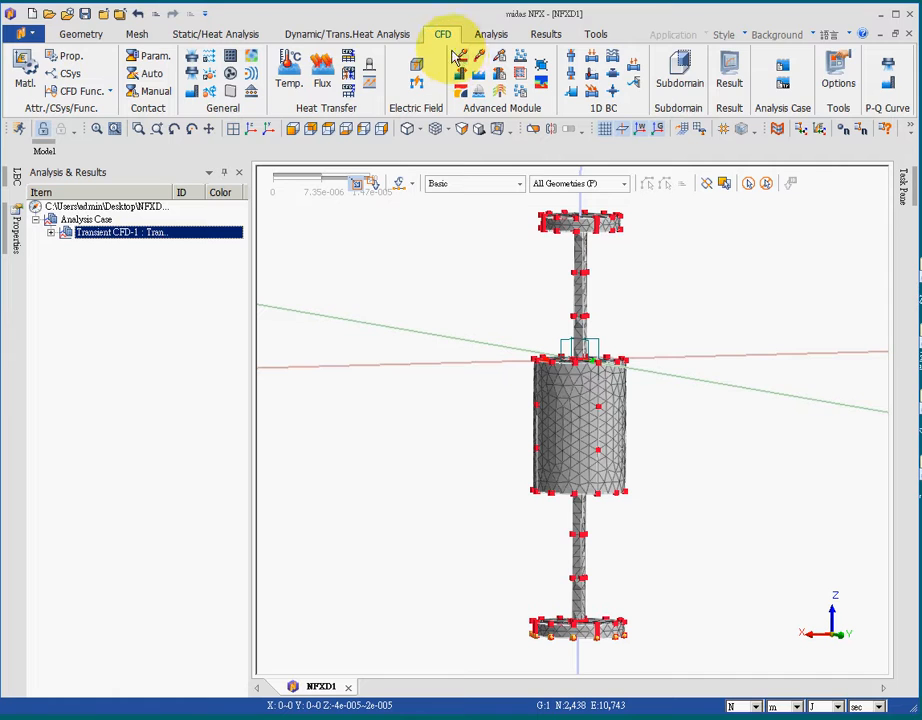
{"action": "left_click", "coordinate": [491, 34]}
{"action": "left_click", "coordinate": [228, 72]}
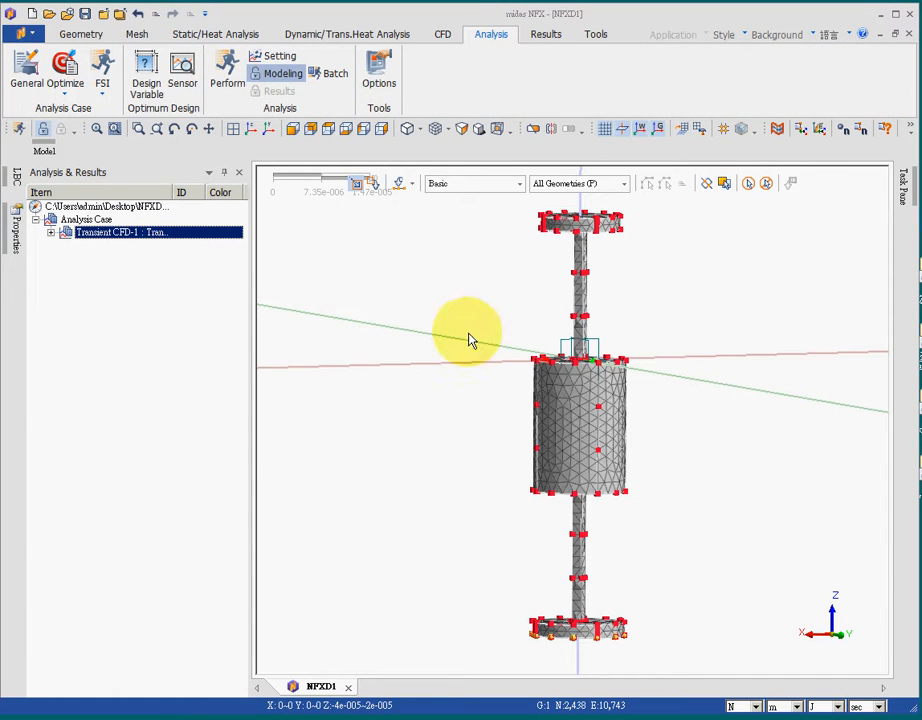
{"action": "left_click", "coordinate": [549, 447]}
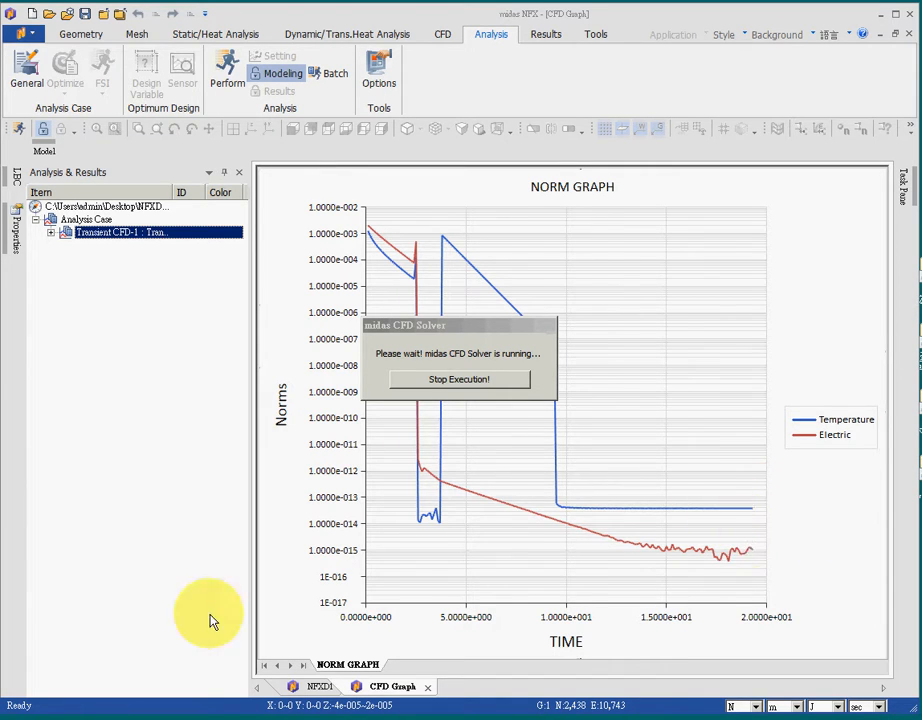
Step: Open the CFD result file NFXD1_Transient CFD-1 for the transient case while the solver is running
{"action": "right_click", "coordinate": [108, 234]}
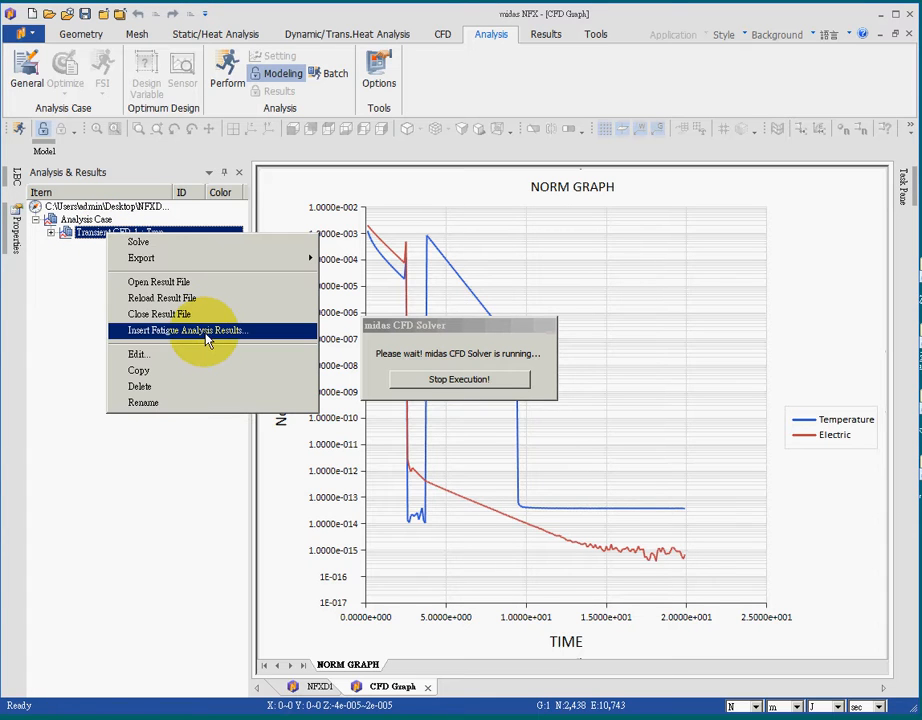
{"action": "left_click", "coordinate": [174, 283]}
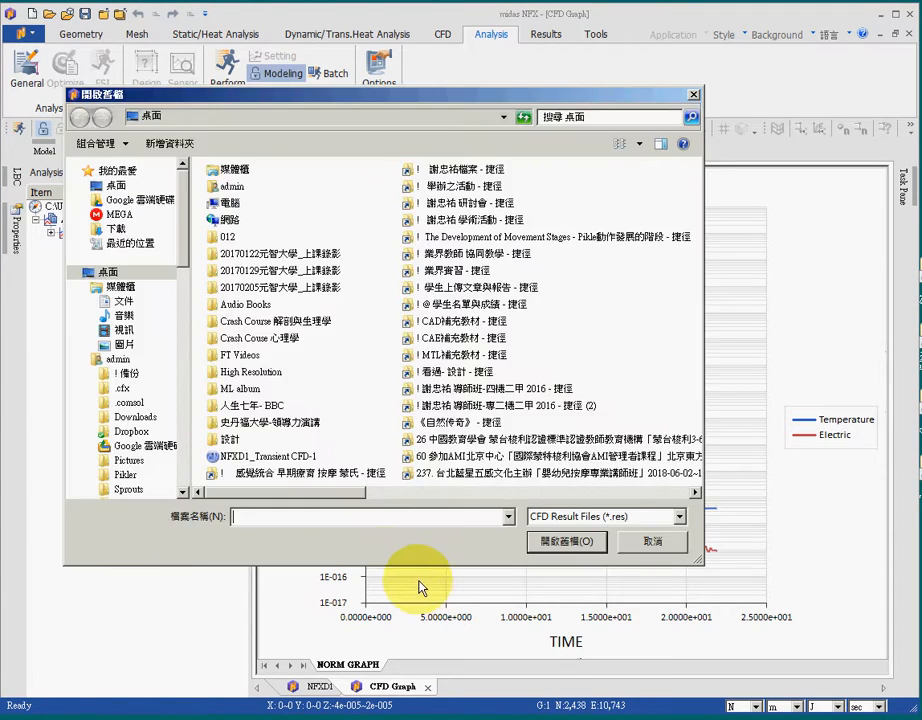
{"action": "left_click", "coordinate": [252, 456]}
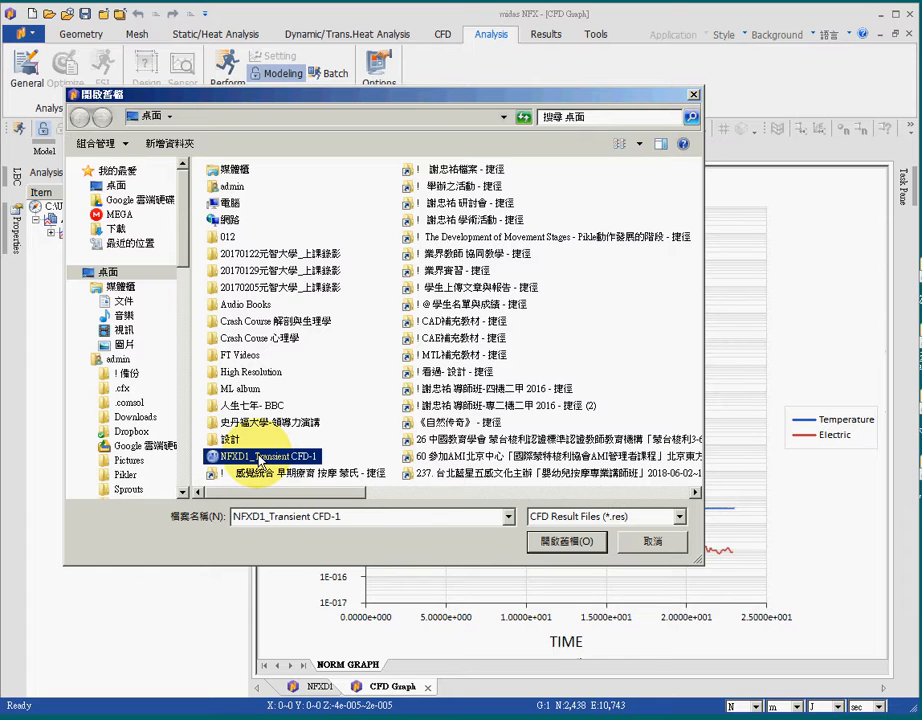
{"action": "left_click", "coordinate": [560, 543]}
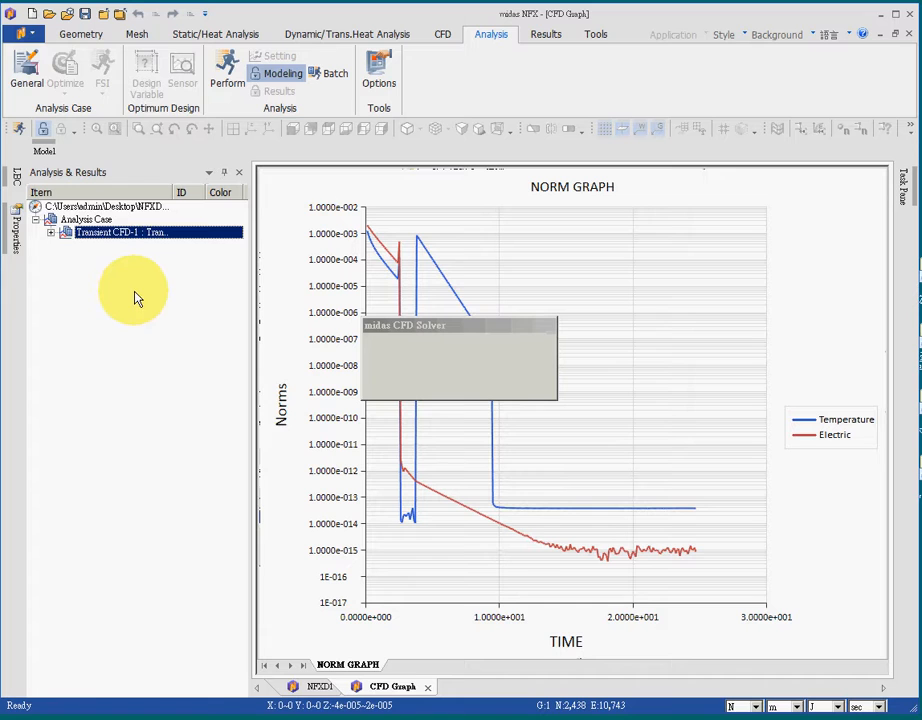
Step: Display the temperature result of the last available time increment on the NFXD1 model
{"action": "left_click_drag", "start_coordinate": [249, 356], "coordinate": [237, 679]}
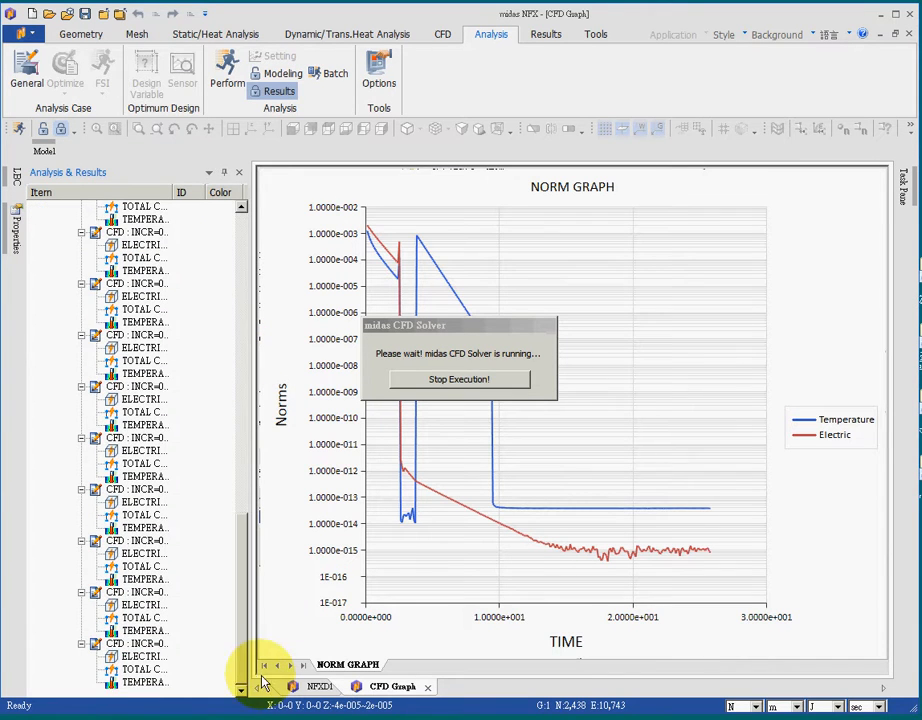
{"action": "left_click", "coordinate": [140, 682]}
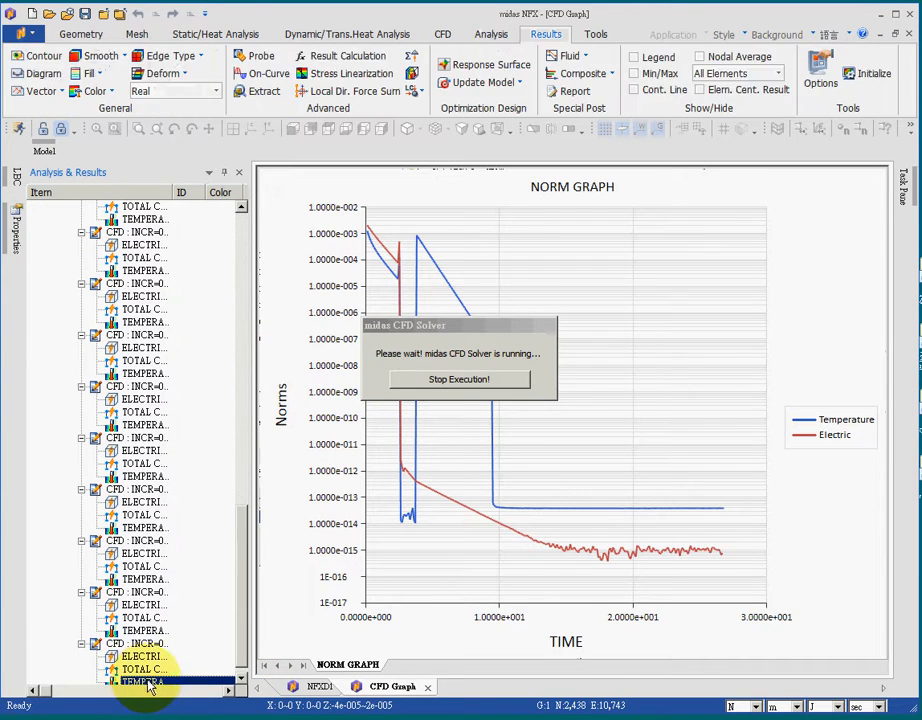
{"action": "left_click", "coordinate": [312, 688]}
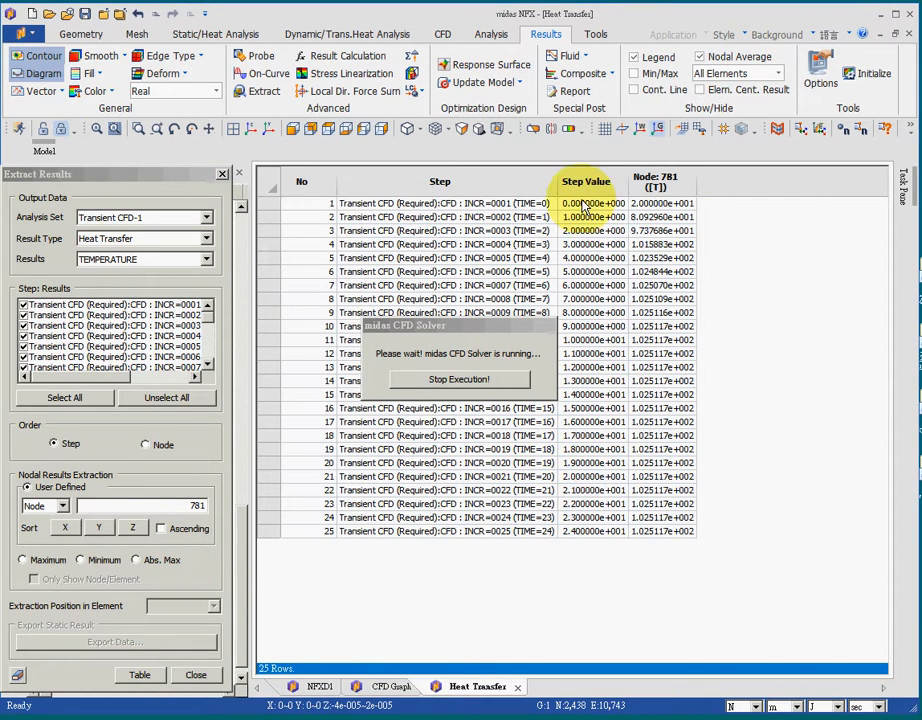
Step: Graph the extracted temperature with Step on the X axis and Node: 781 on the Y axis, preview the curve, and close the chart
{"action": "left_click_drag", "start_coordinate": [596, 205], "coordinate": [675, 535]}
{"action": "right_click", "coordinate": [656, 409]}
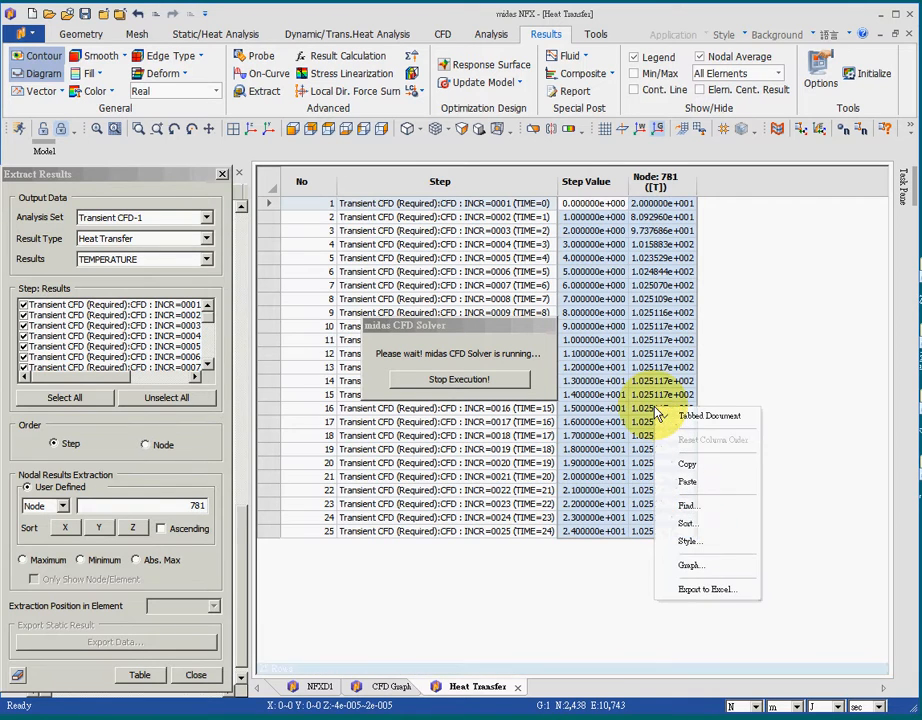
{"action": "left_click", "coordinate": [690, 566]}
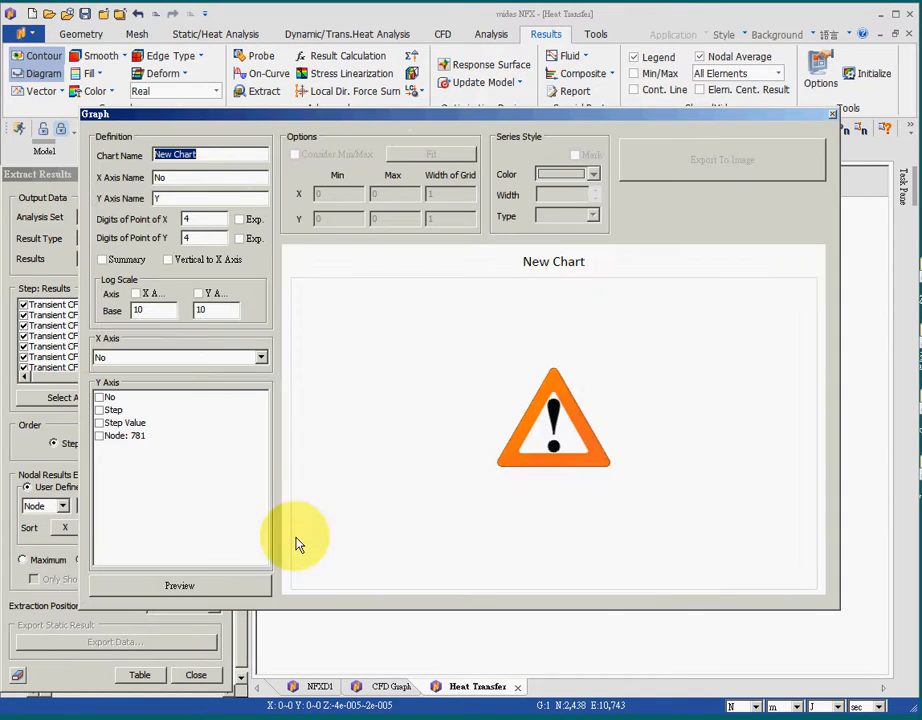
{"action": "left_click", "coordinate": [104, 357]}
{"action": "left_click", "coordinate": [104, 371]}
{"action": "left_click", "coordinate": [106, 357]}
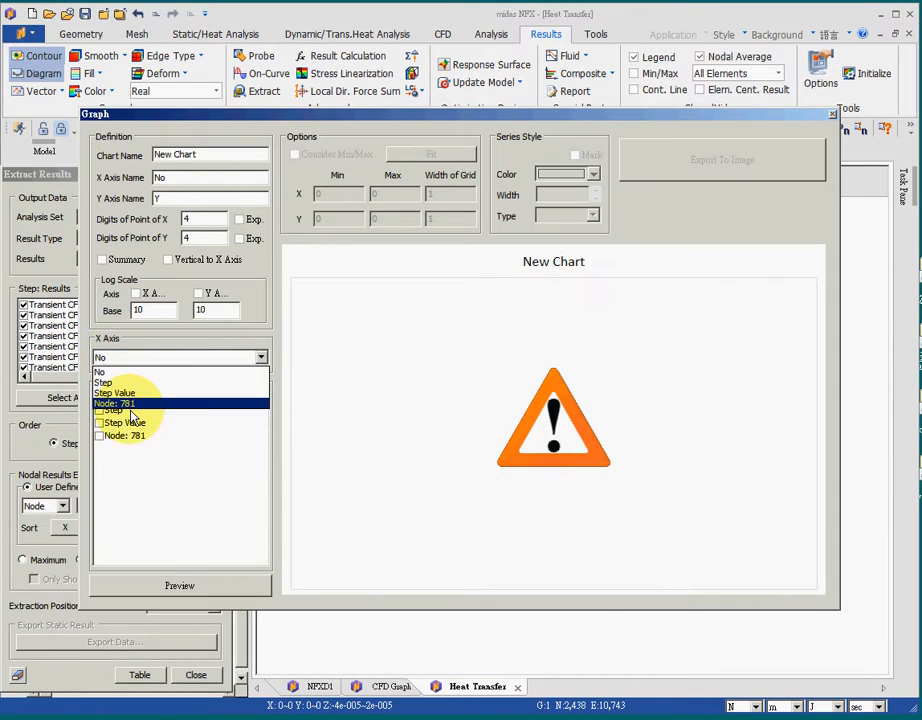
{"action": "left_click", "coordinate": [112, 383]}
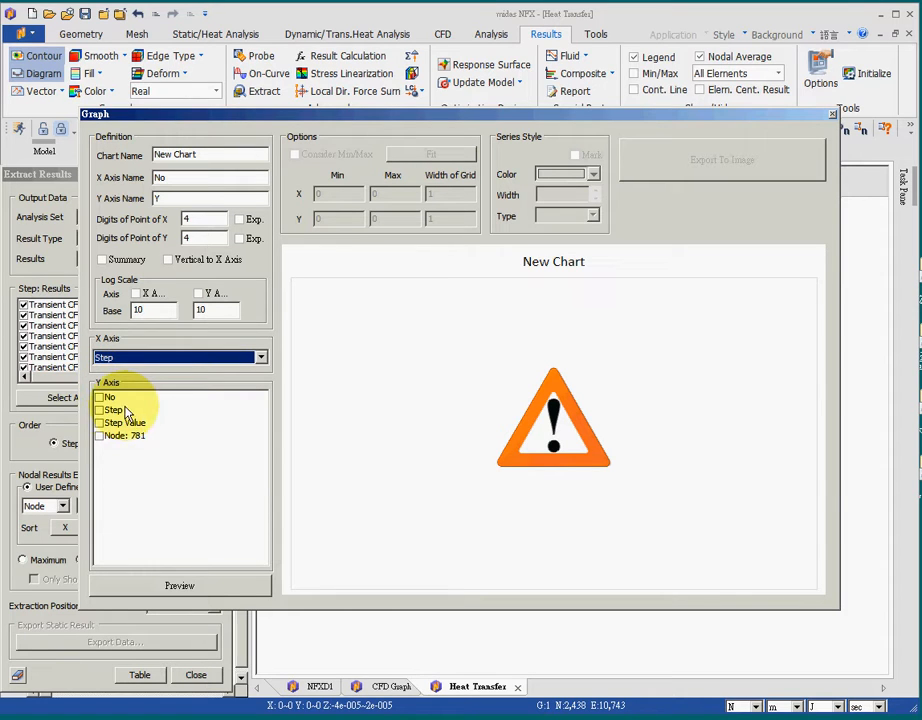
{"action": "left_click", "coordinate": [100, 436]}
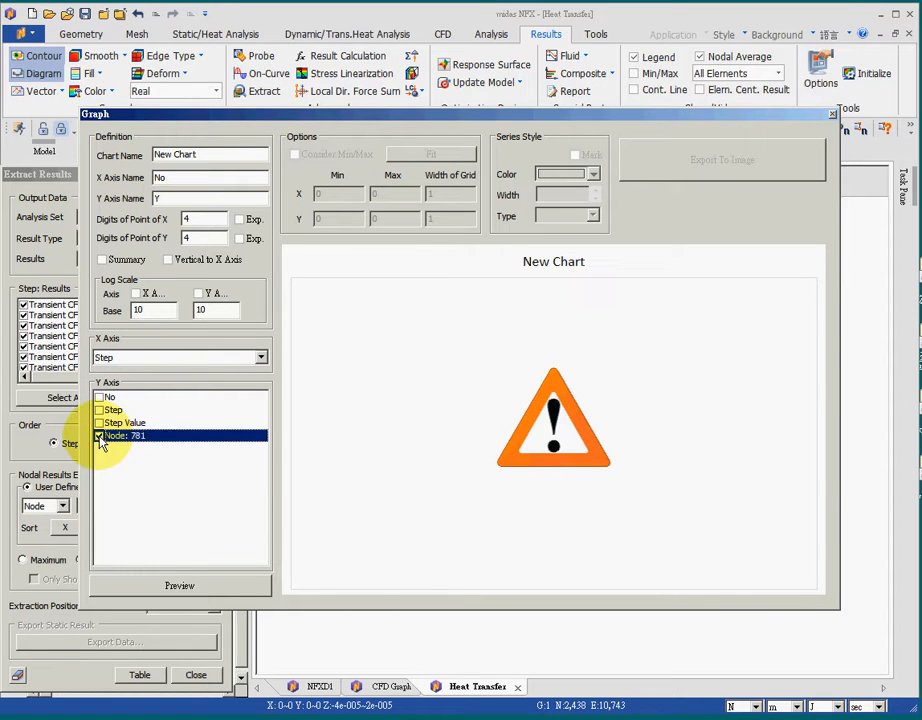
{"action": "left_click", "coordinate": [226, 588]}
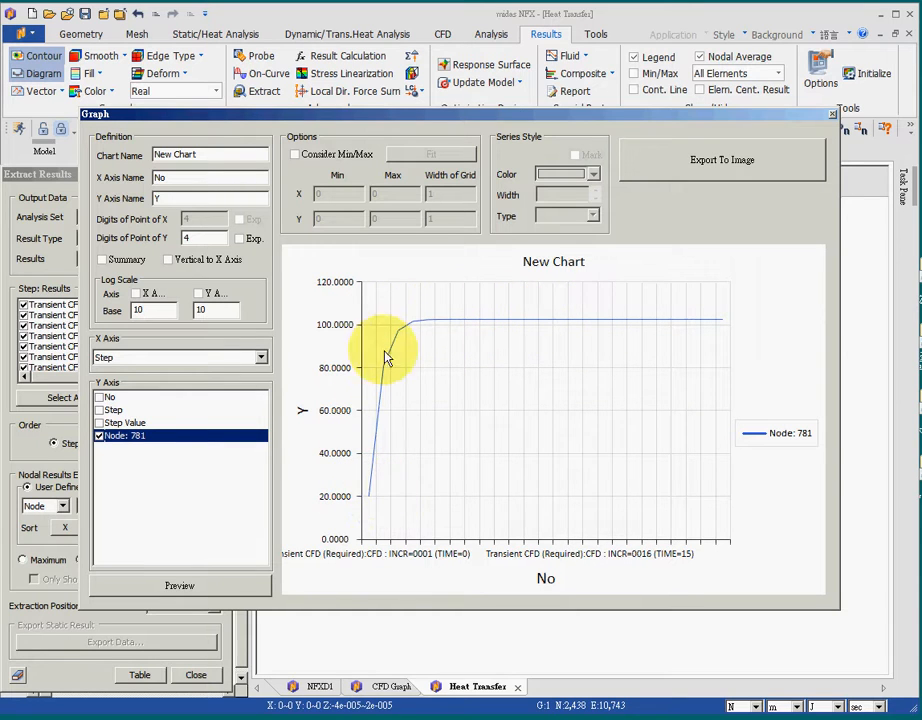
{"action": "left_click", "coordinate": [834, 116]}
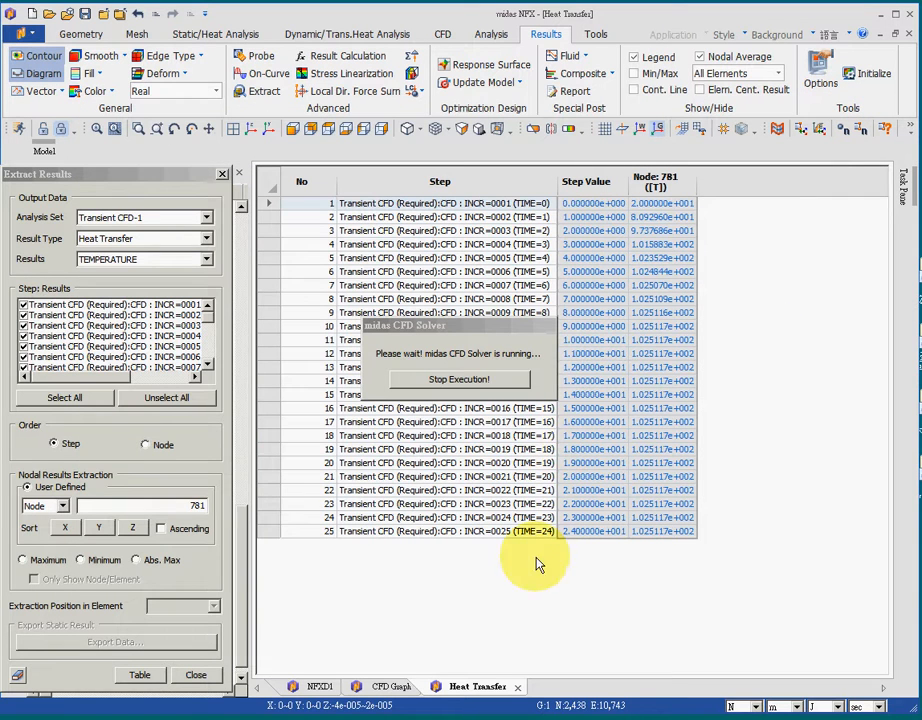